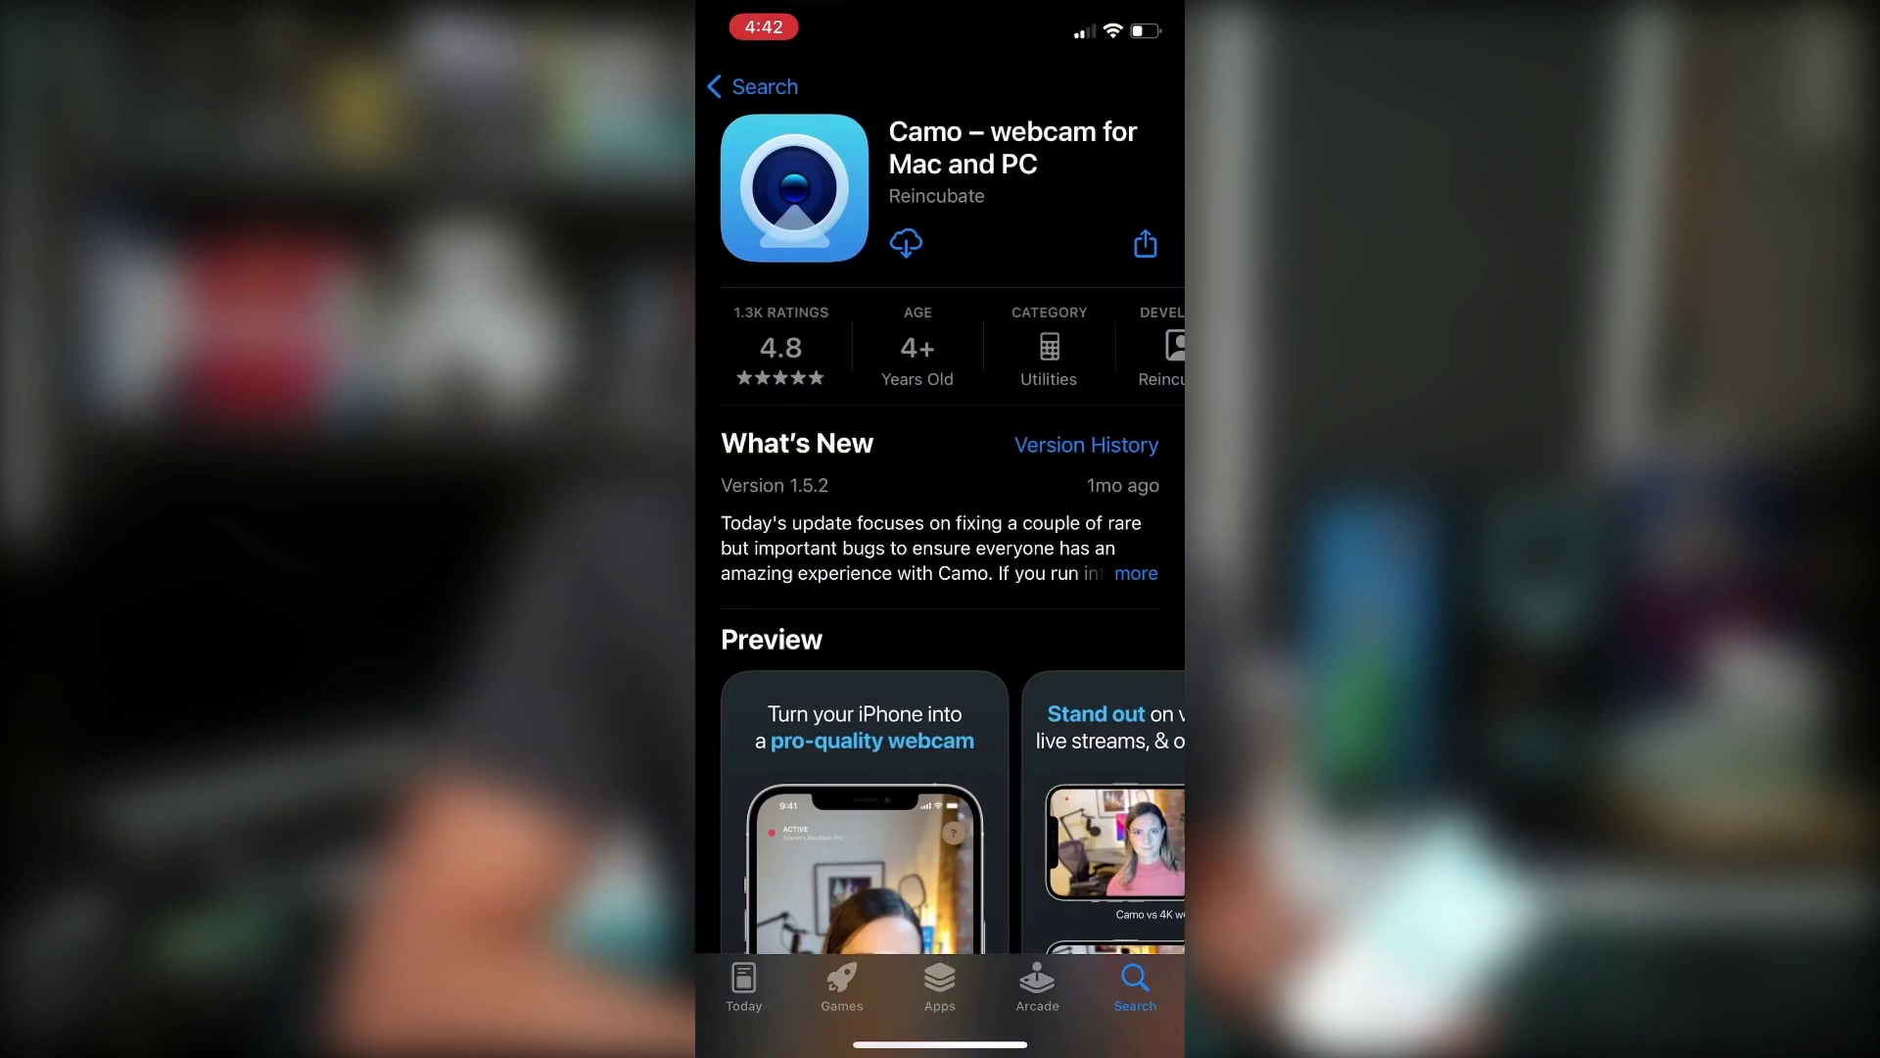
Get the Camo app for the iPhone and download the Camo desktop app, dismissing the thank-you message.
left_click(906, 243)
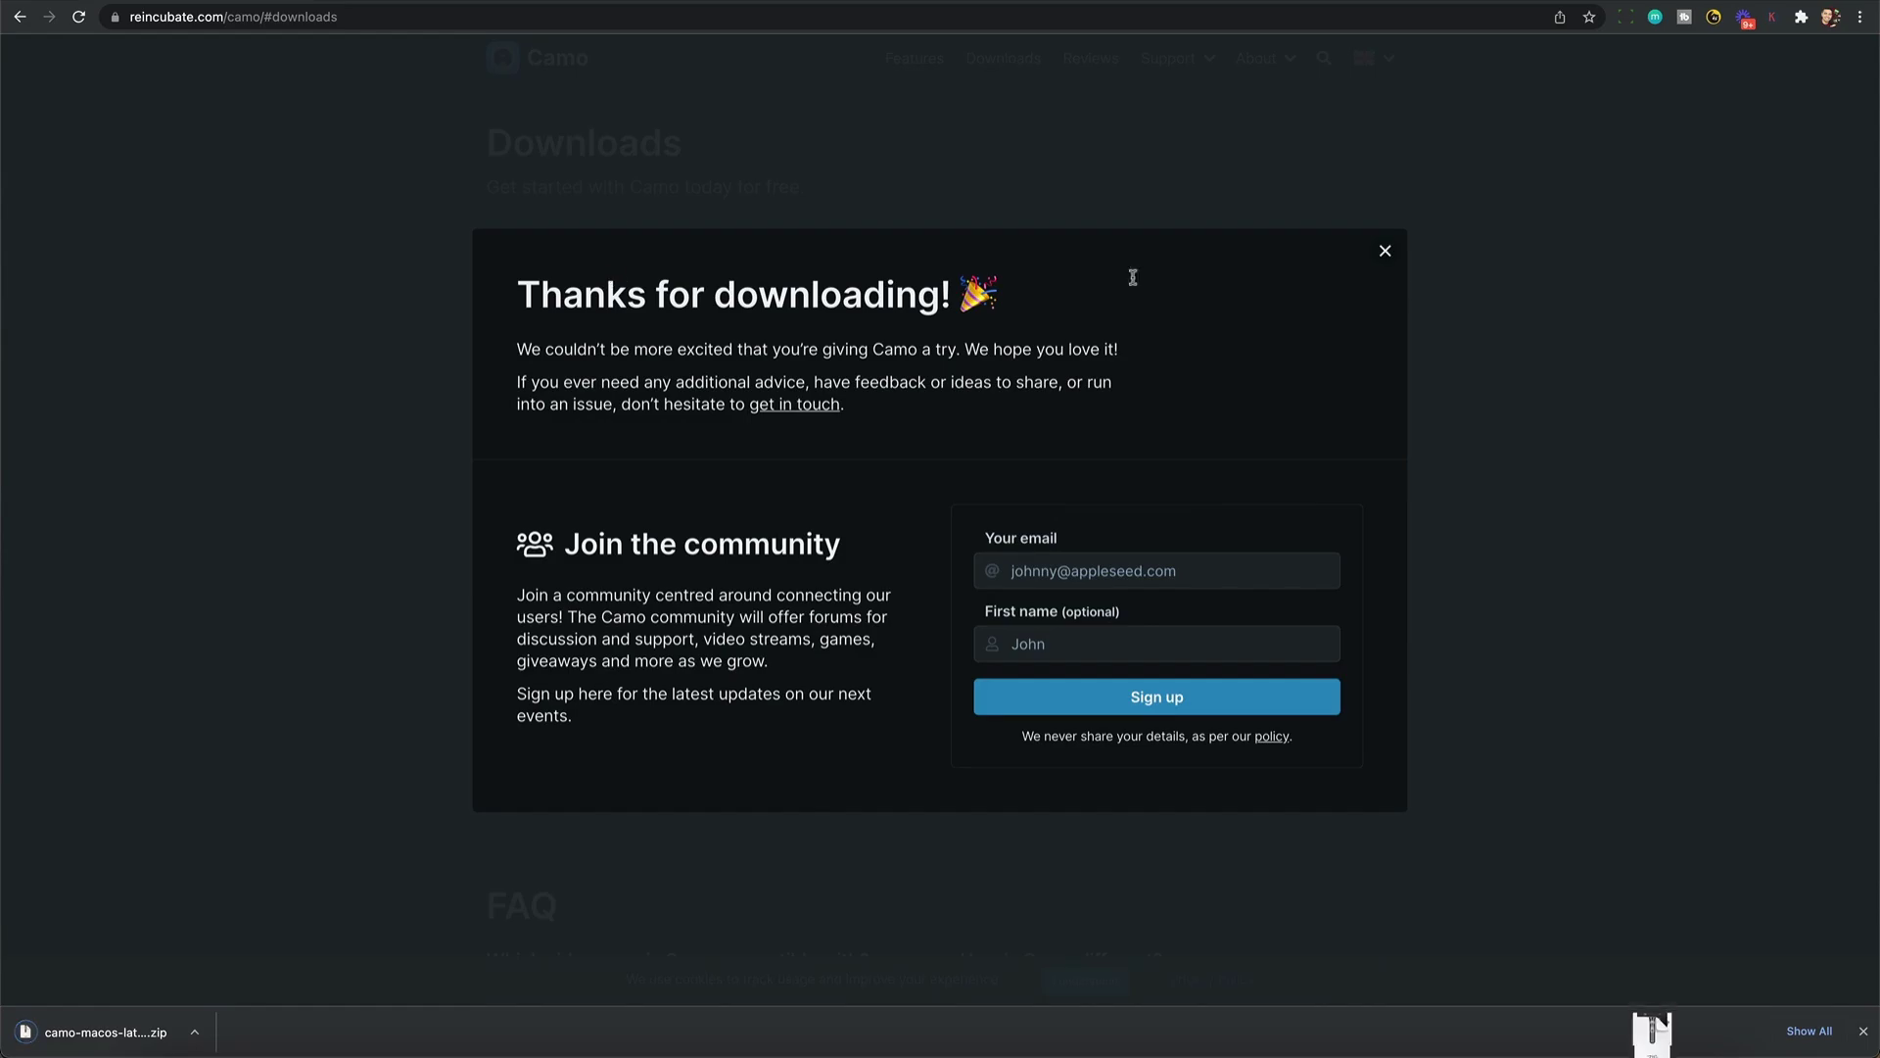
left_click(1385, 251)
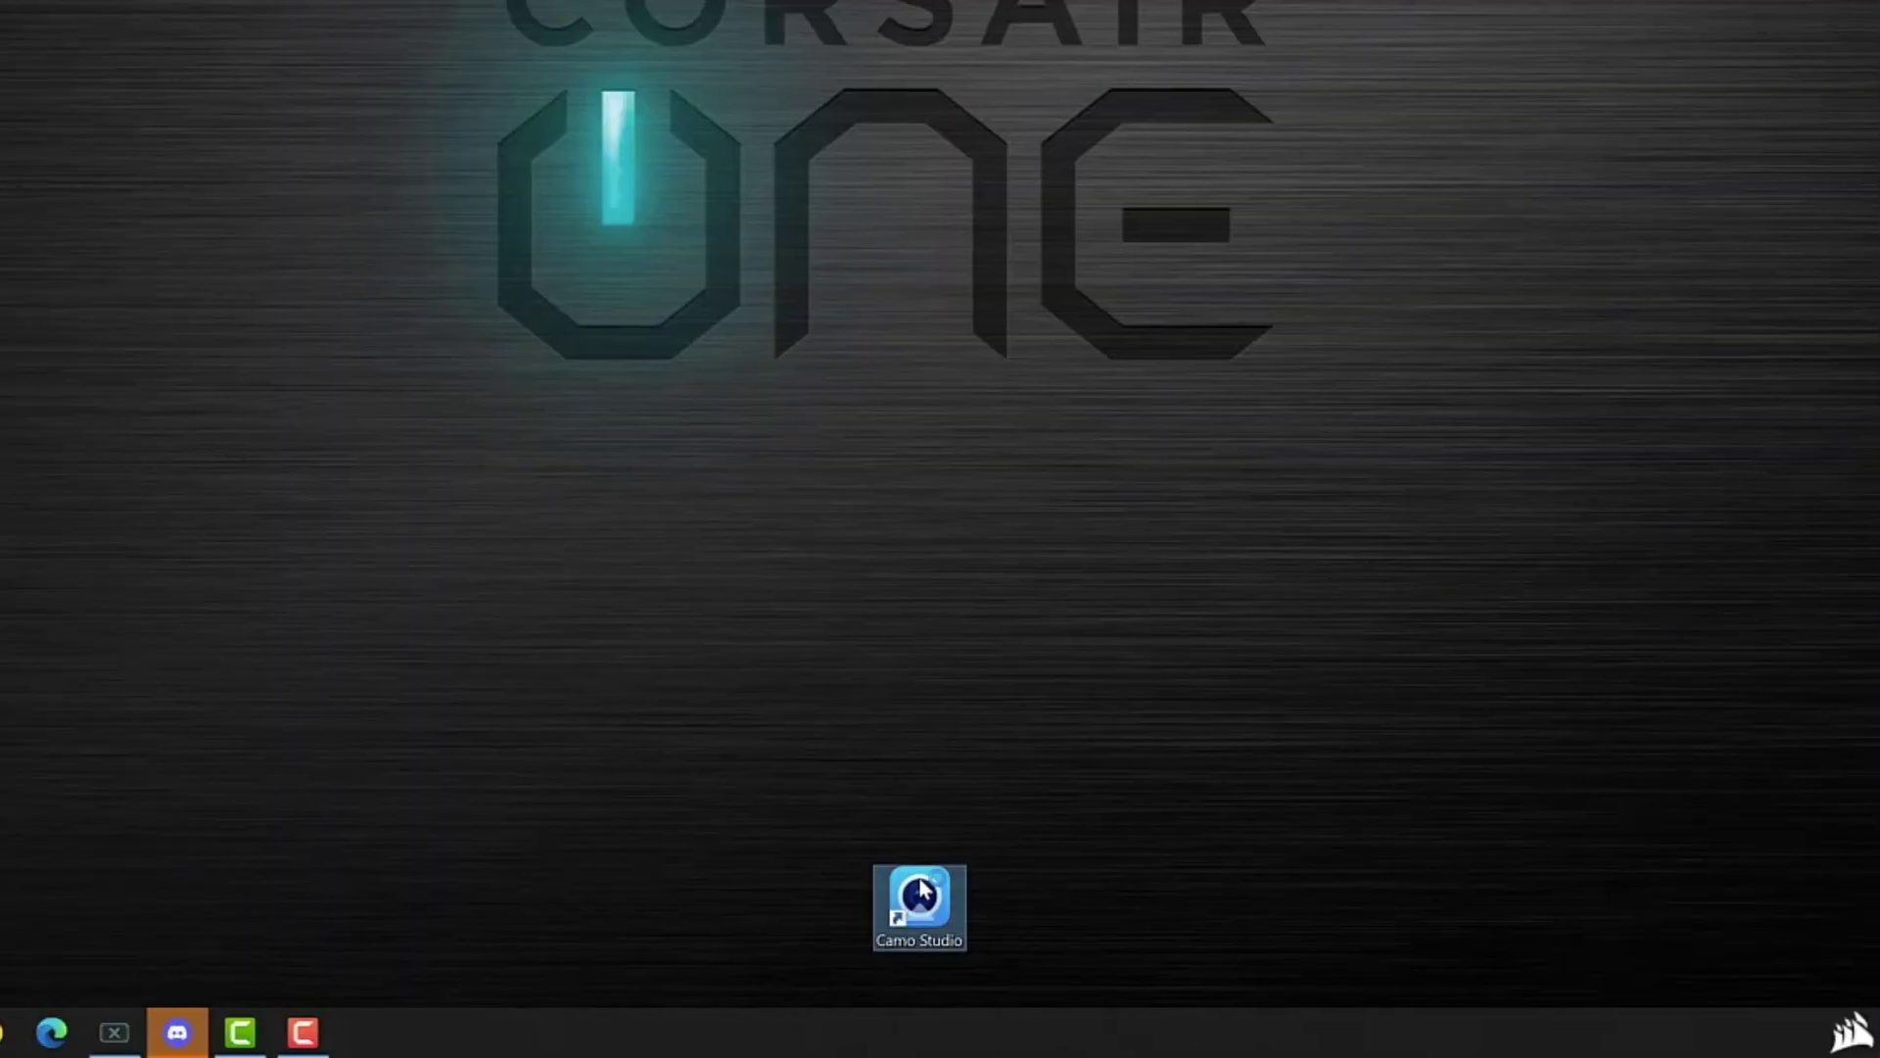
Launch Camo Studio from its desktop shortcut to show the iPhone's live 1080p feed.
double_click(921, 891)
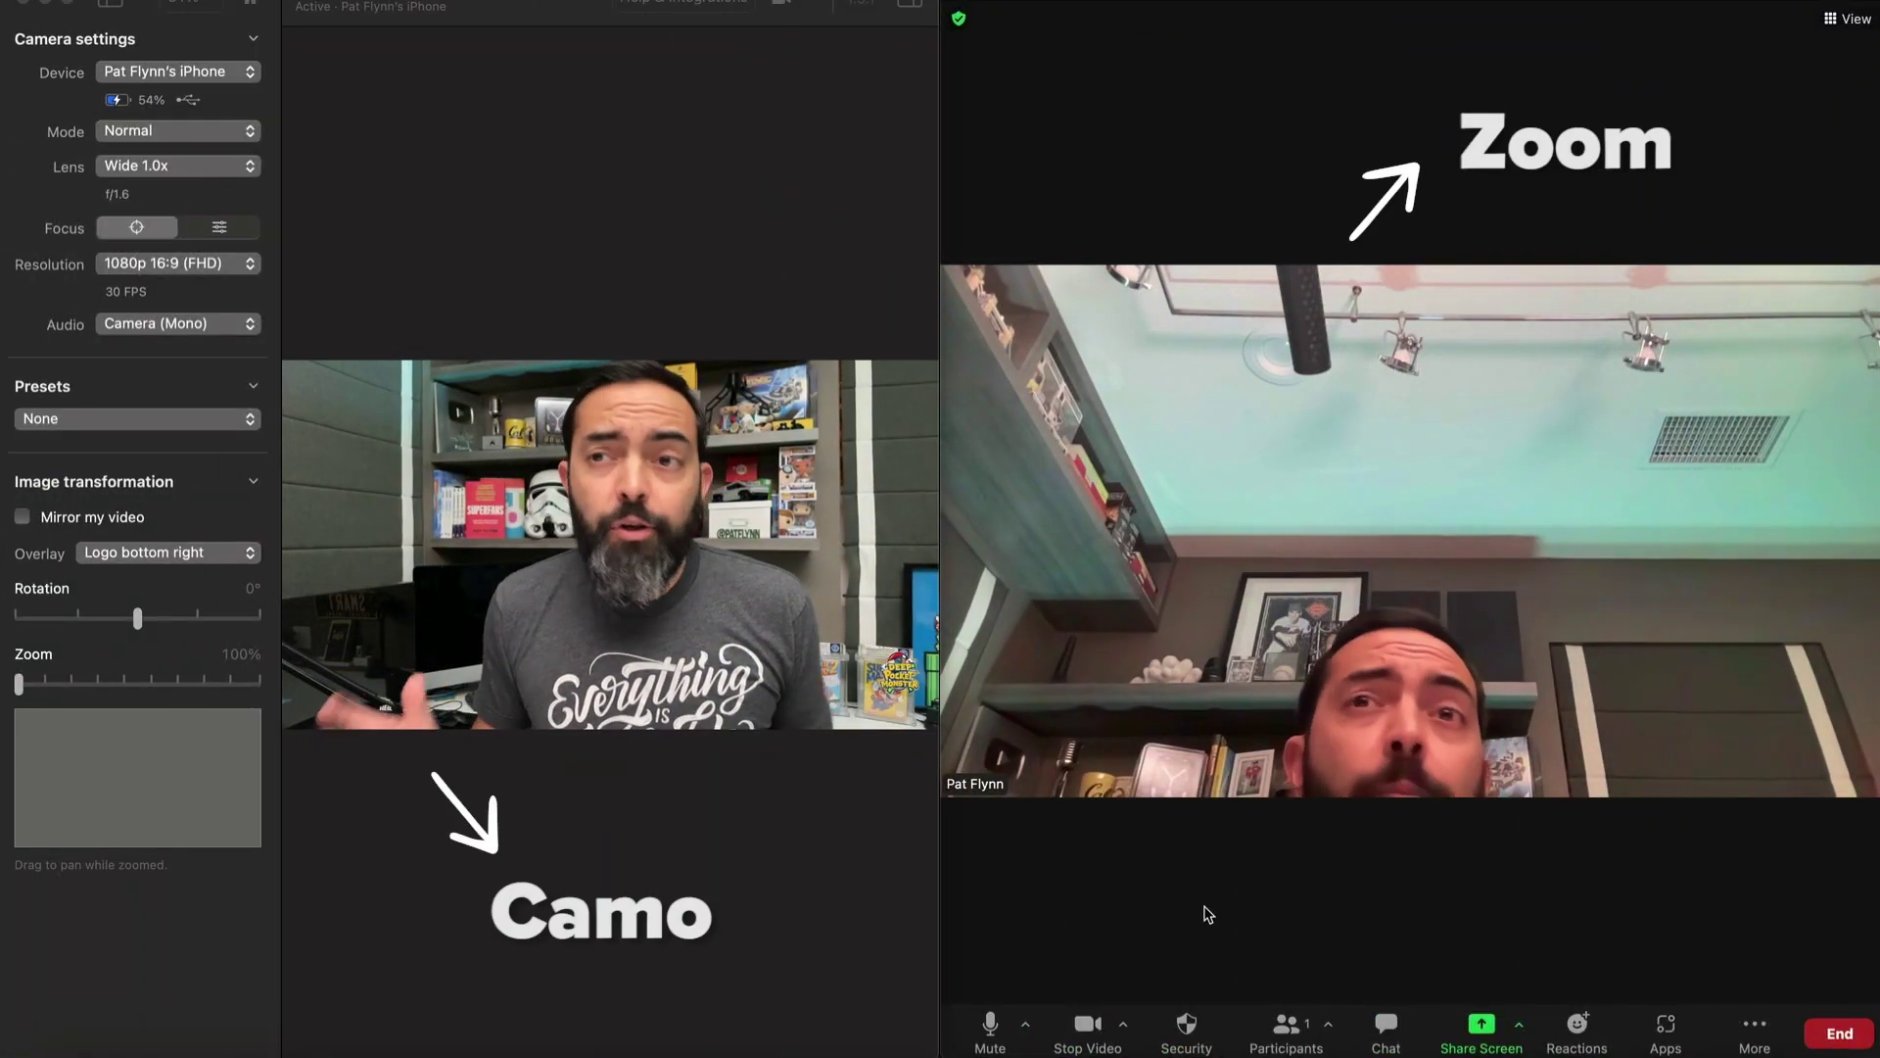
mouse_move(1236, 896)
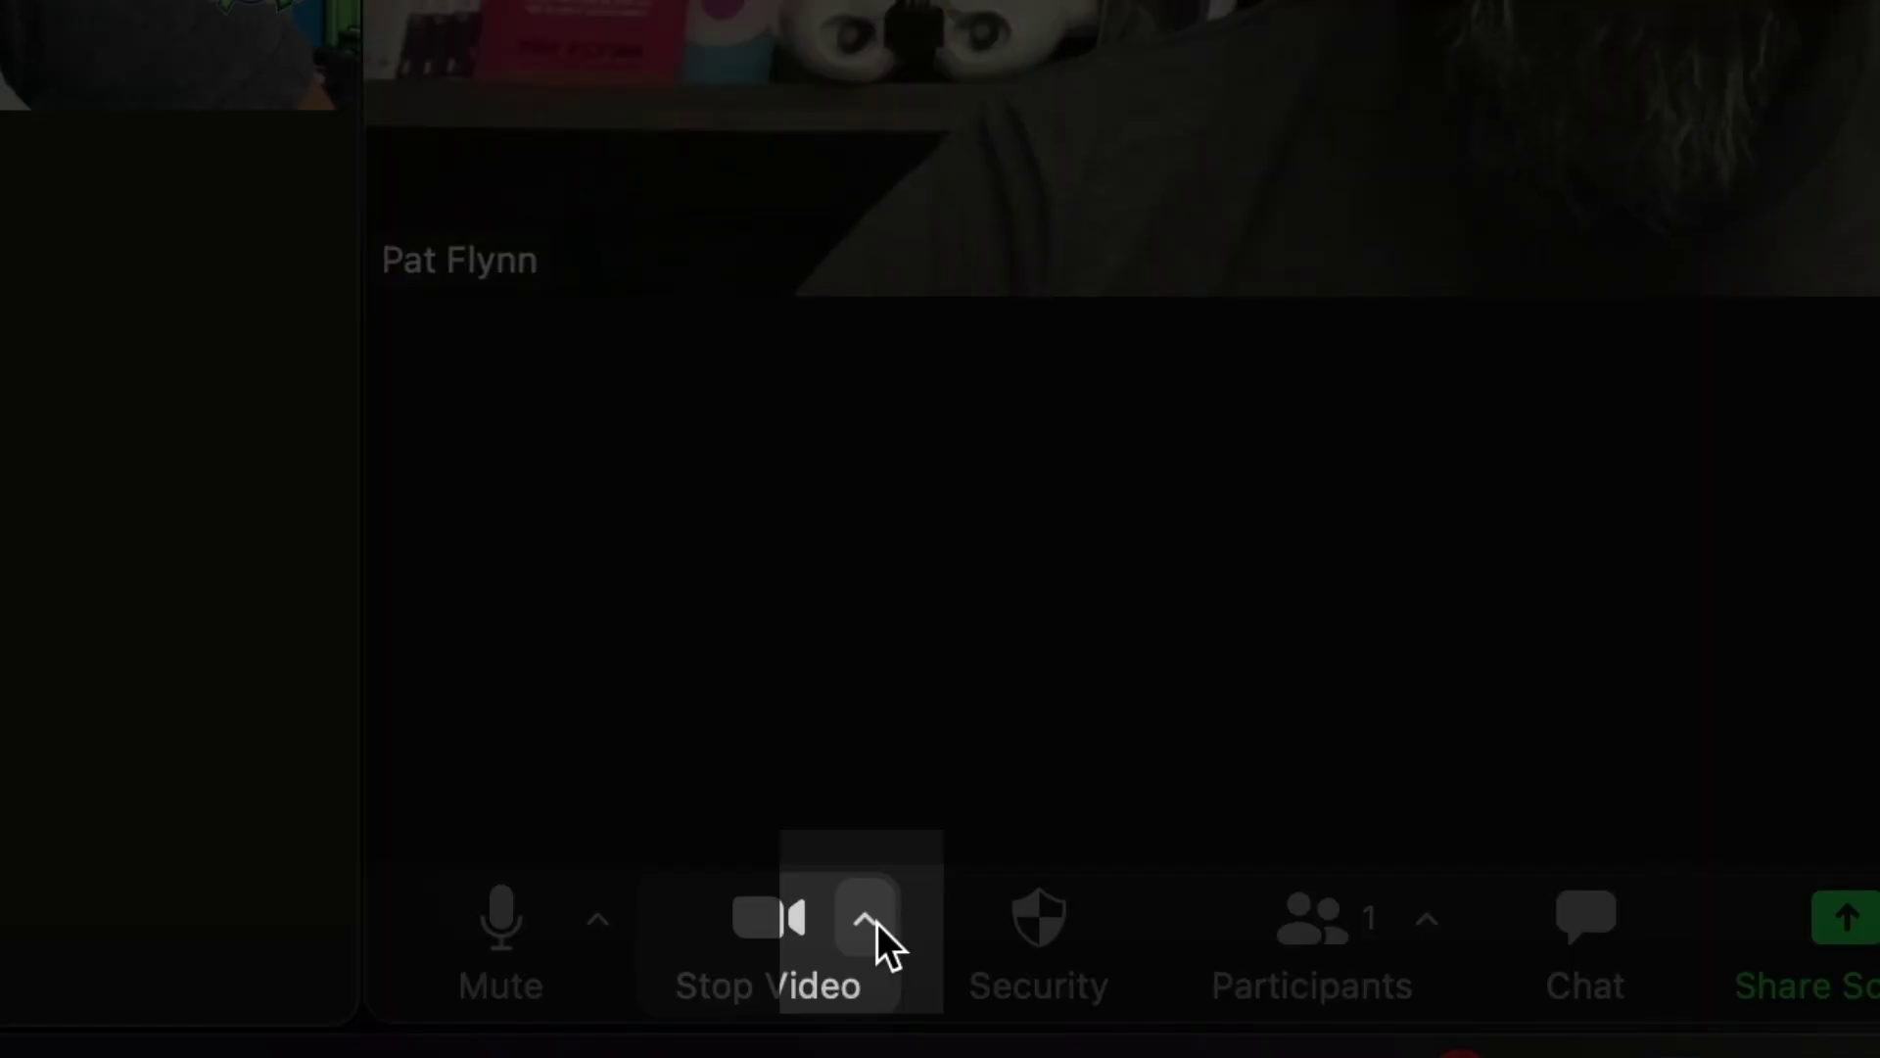
Set Zoom's video camera to Reincubate Camo.
left_click(878, 922)
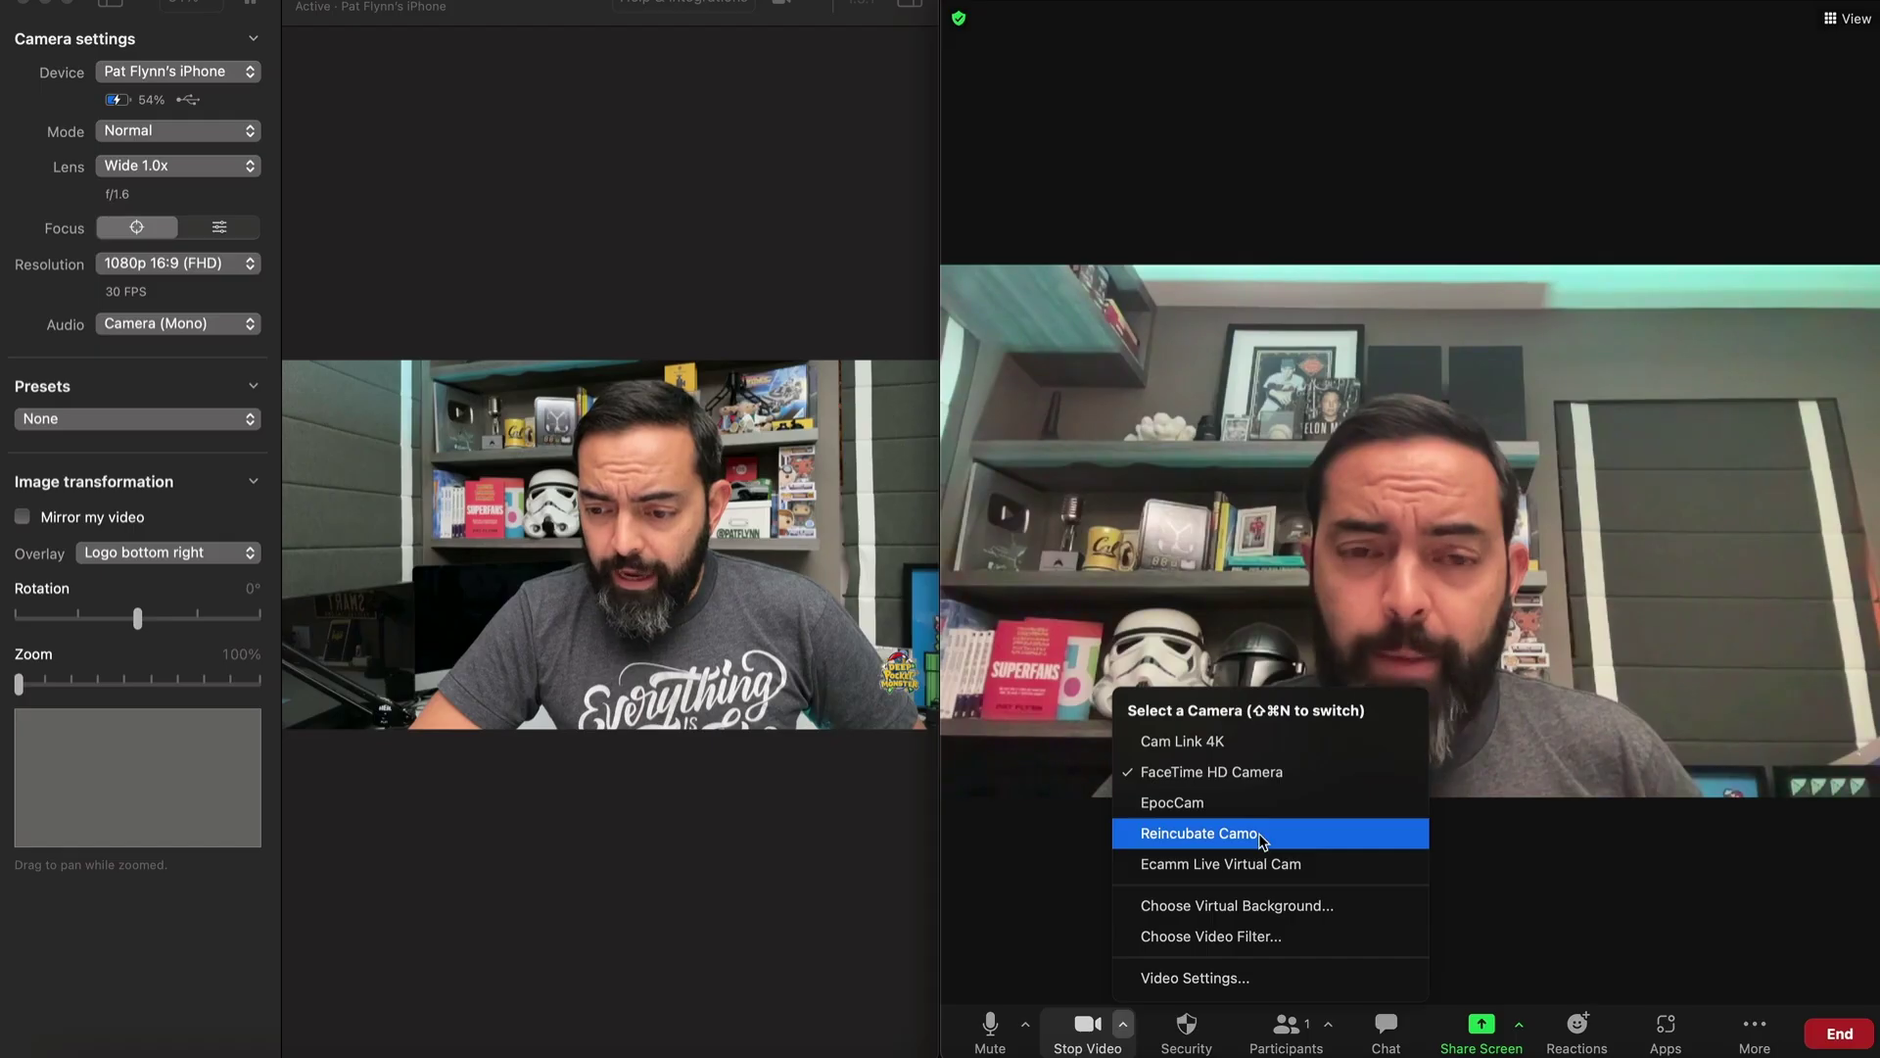
left_click(1214, 396)
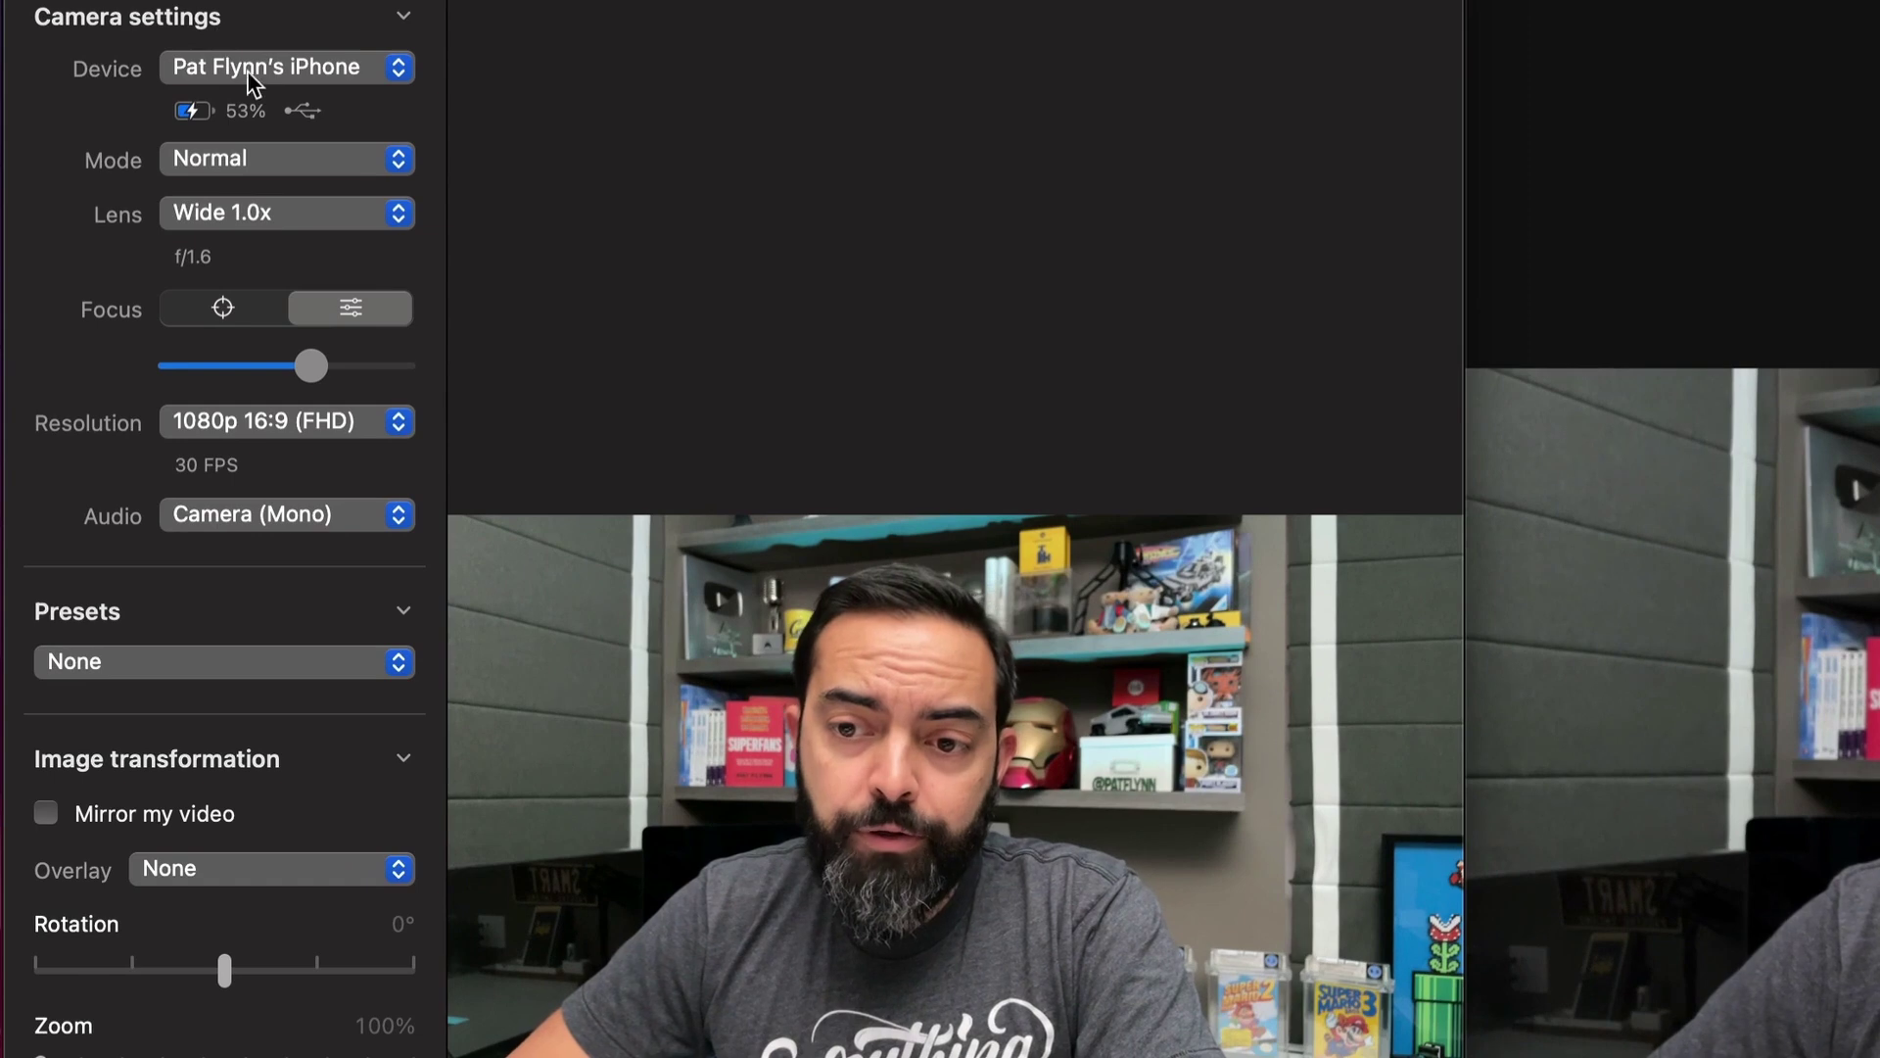
left_click(339, 168)
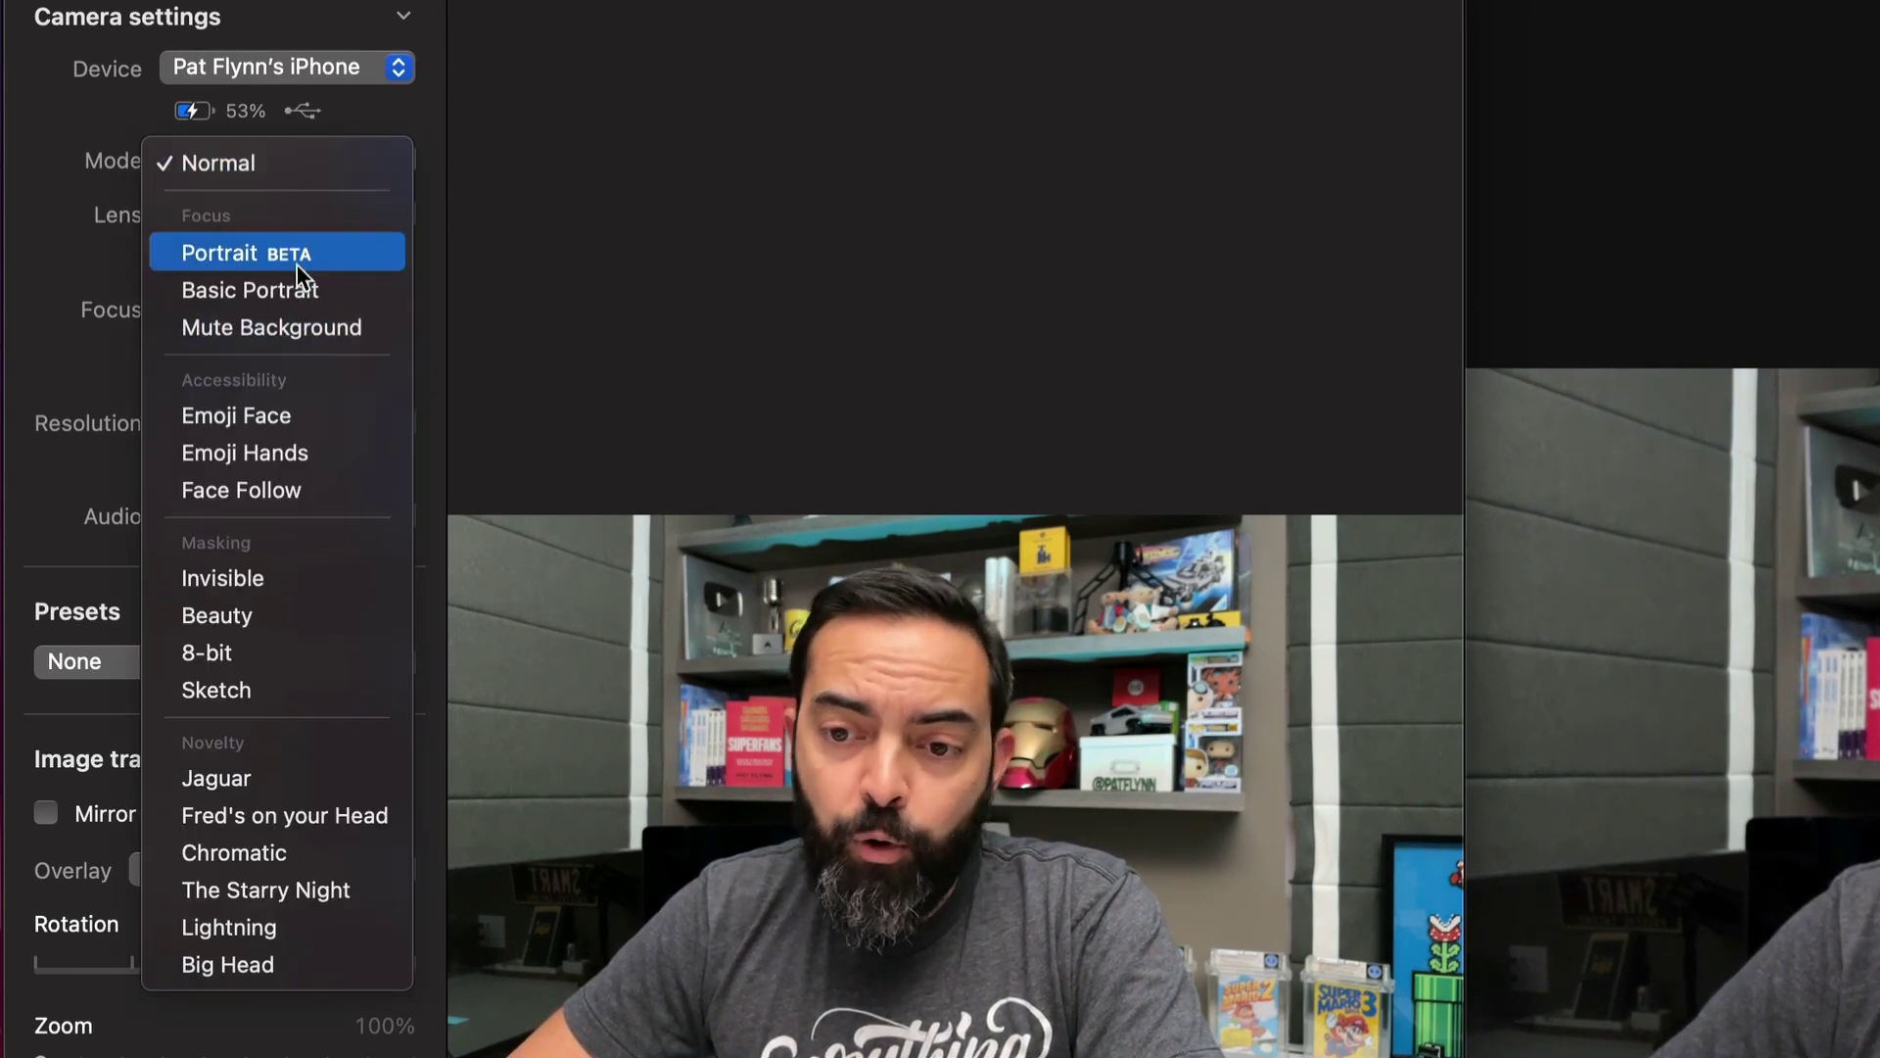
left_click(68, 238)
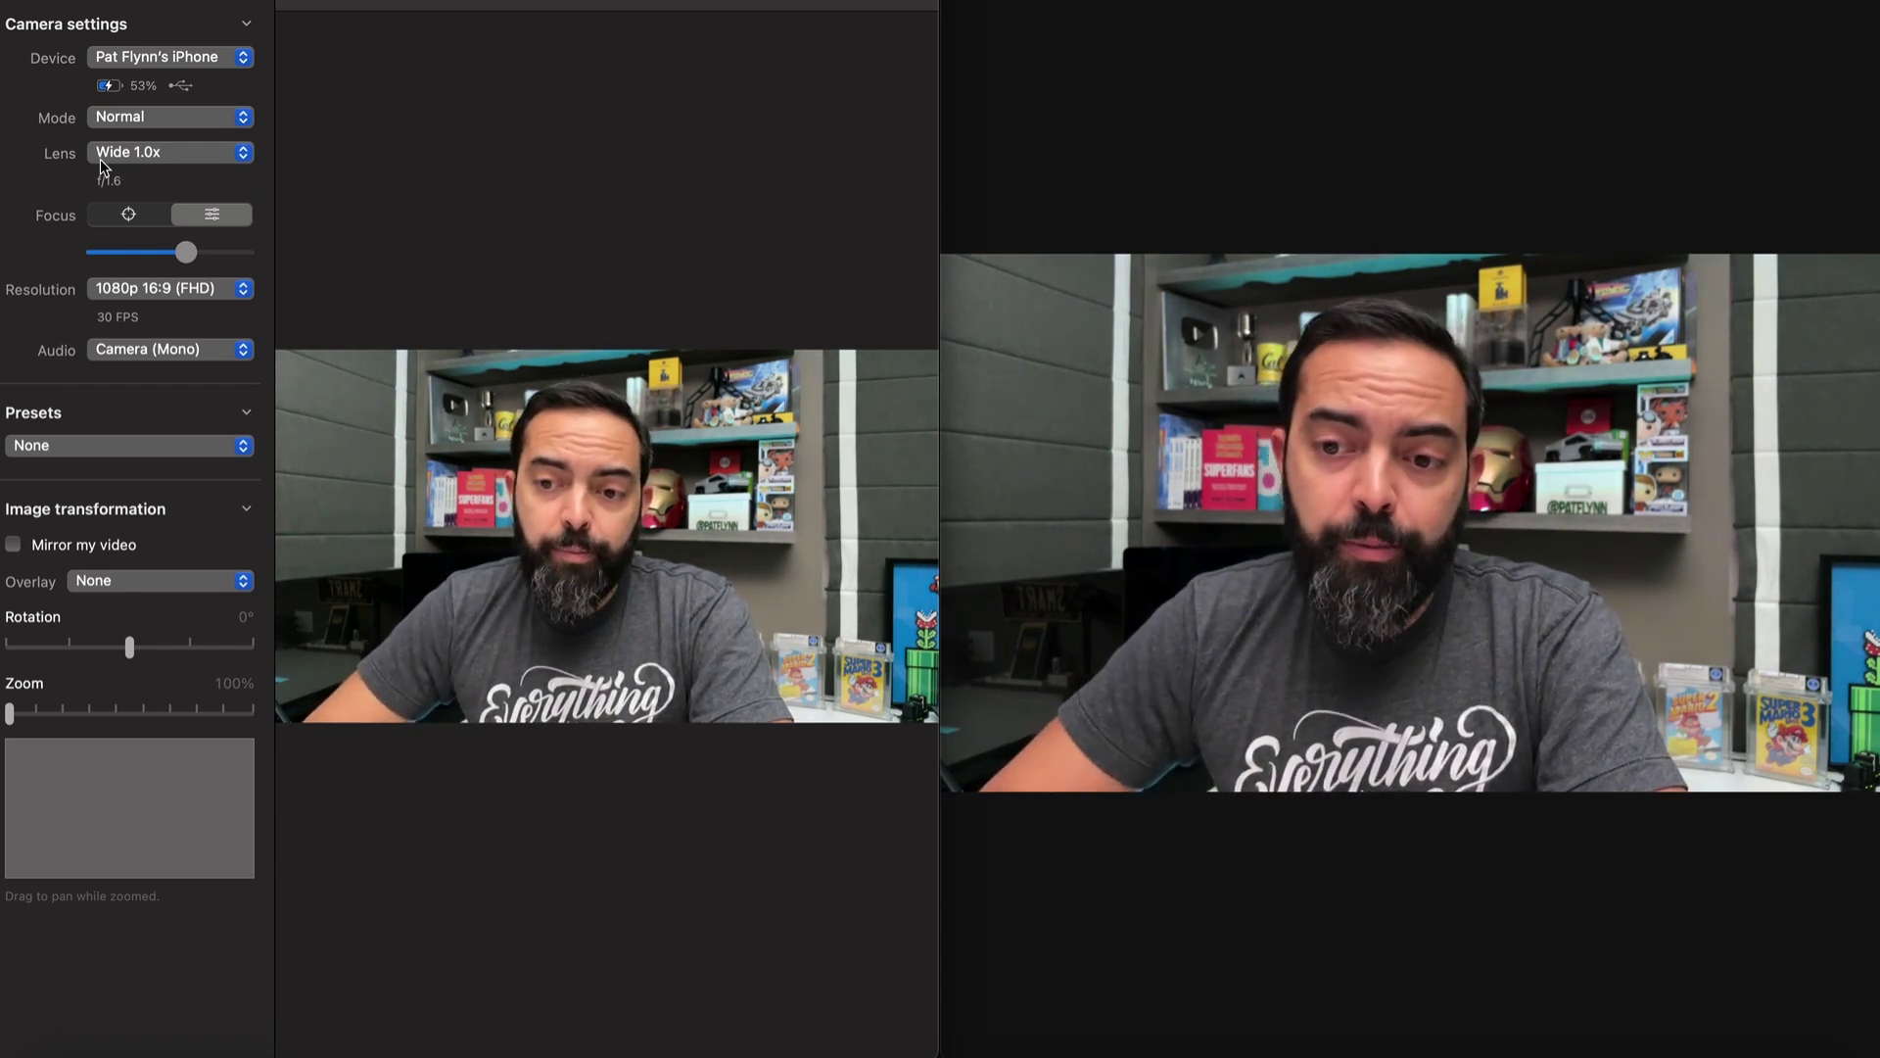
left_click(178, 155)
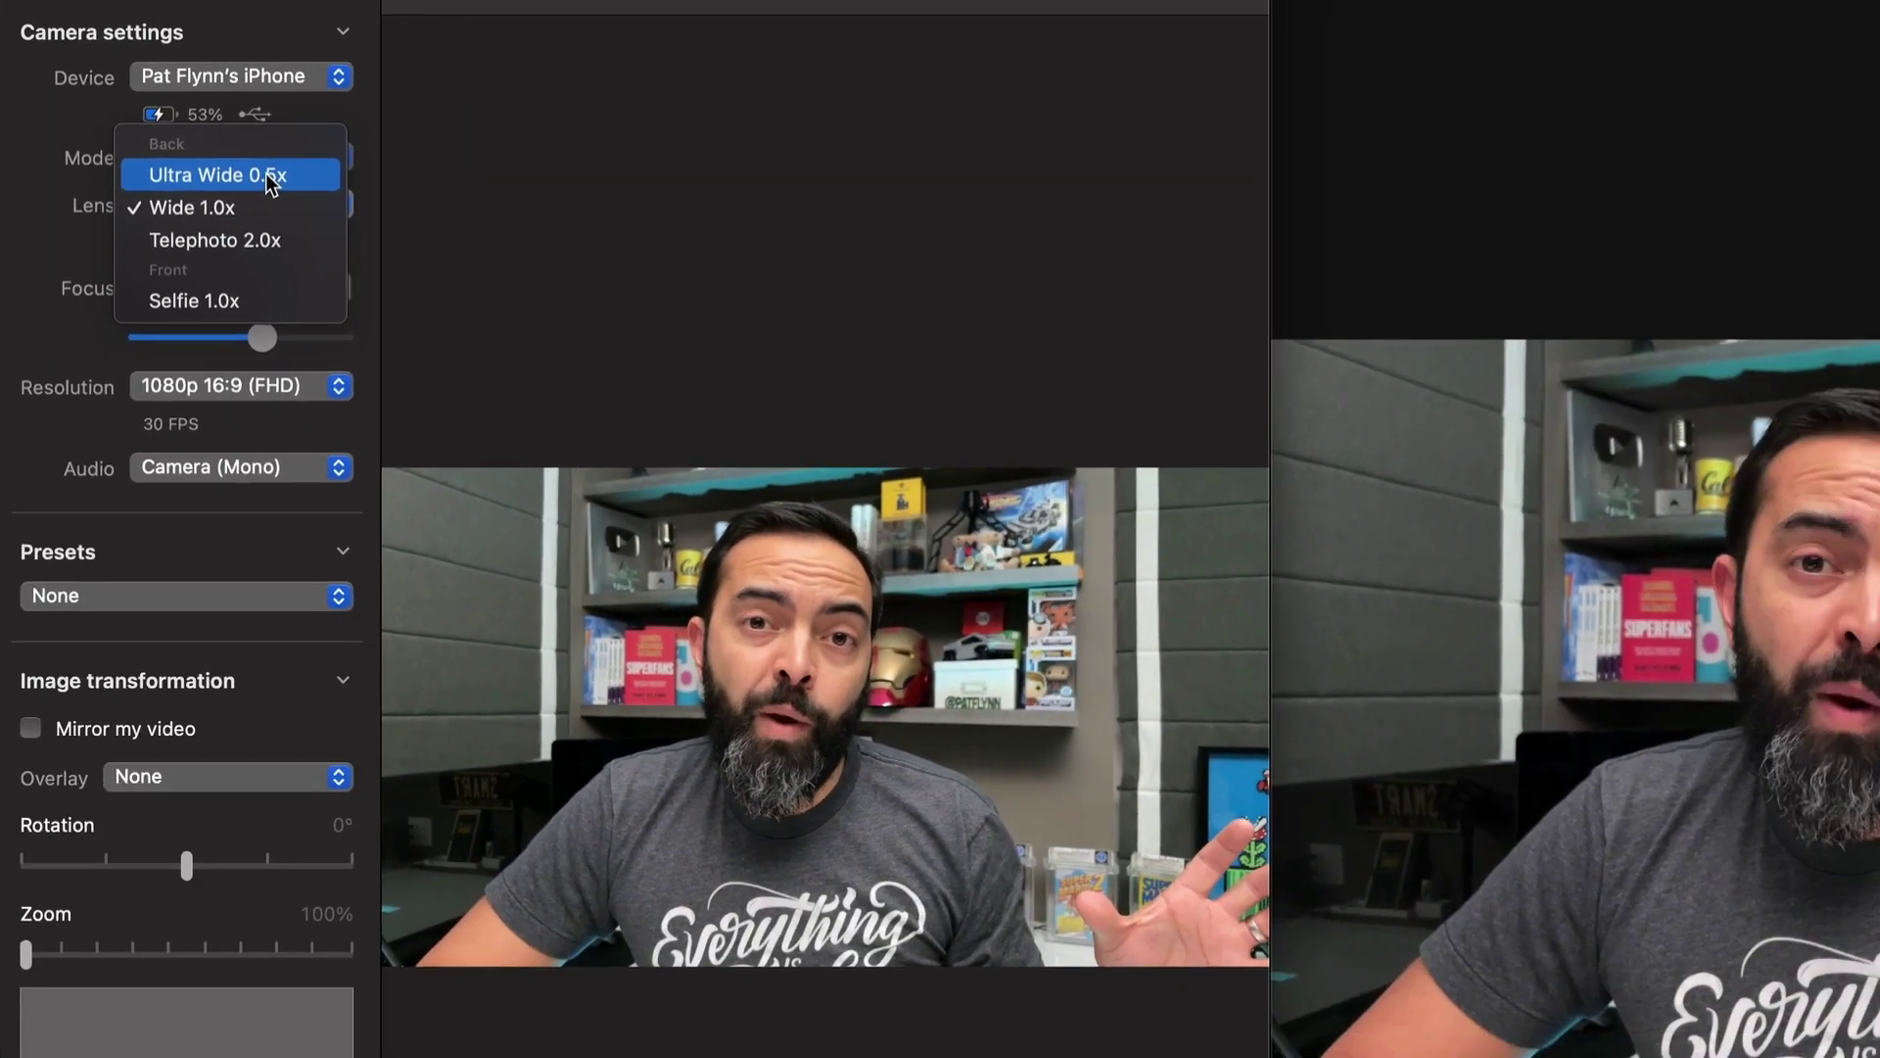
left_click(271, 176)
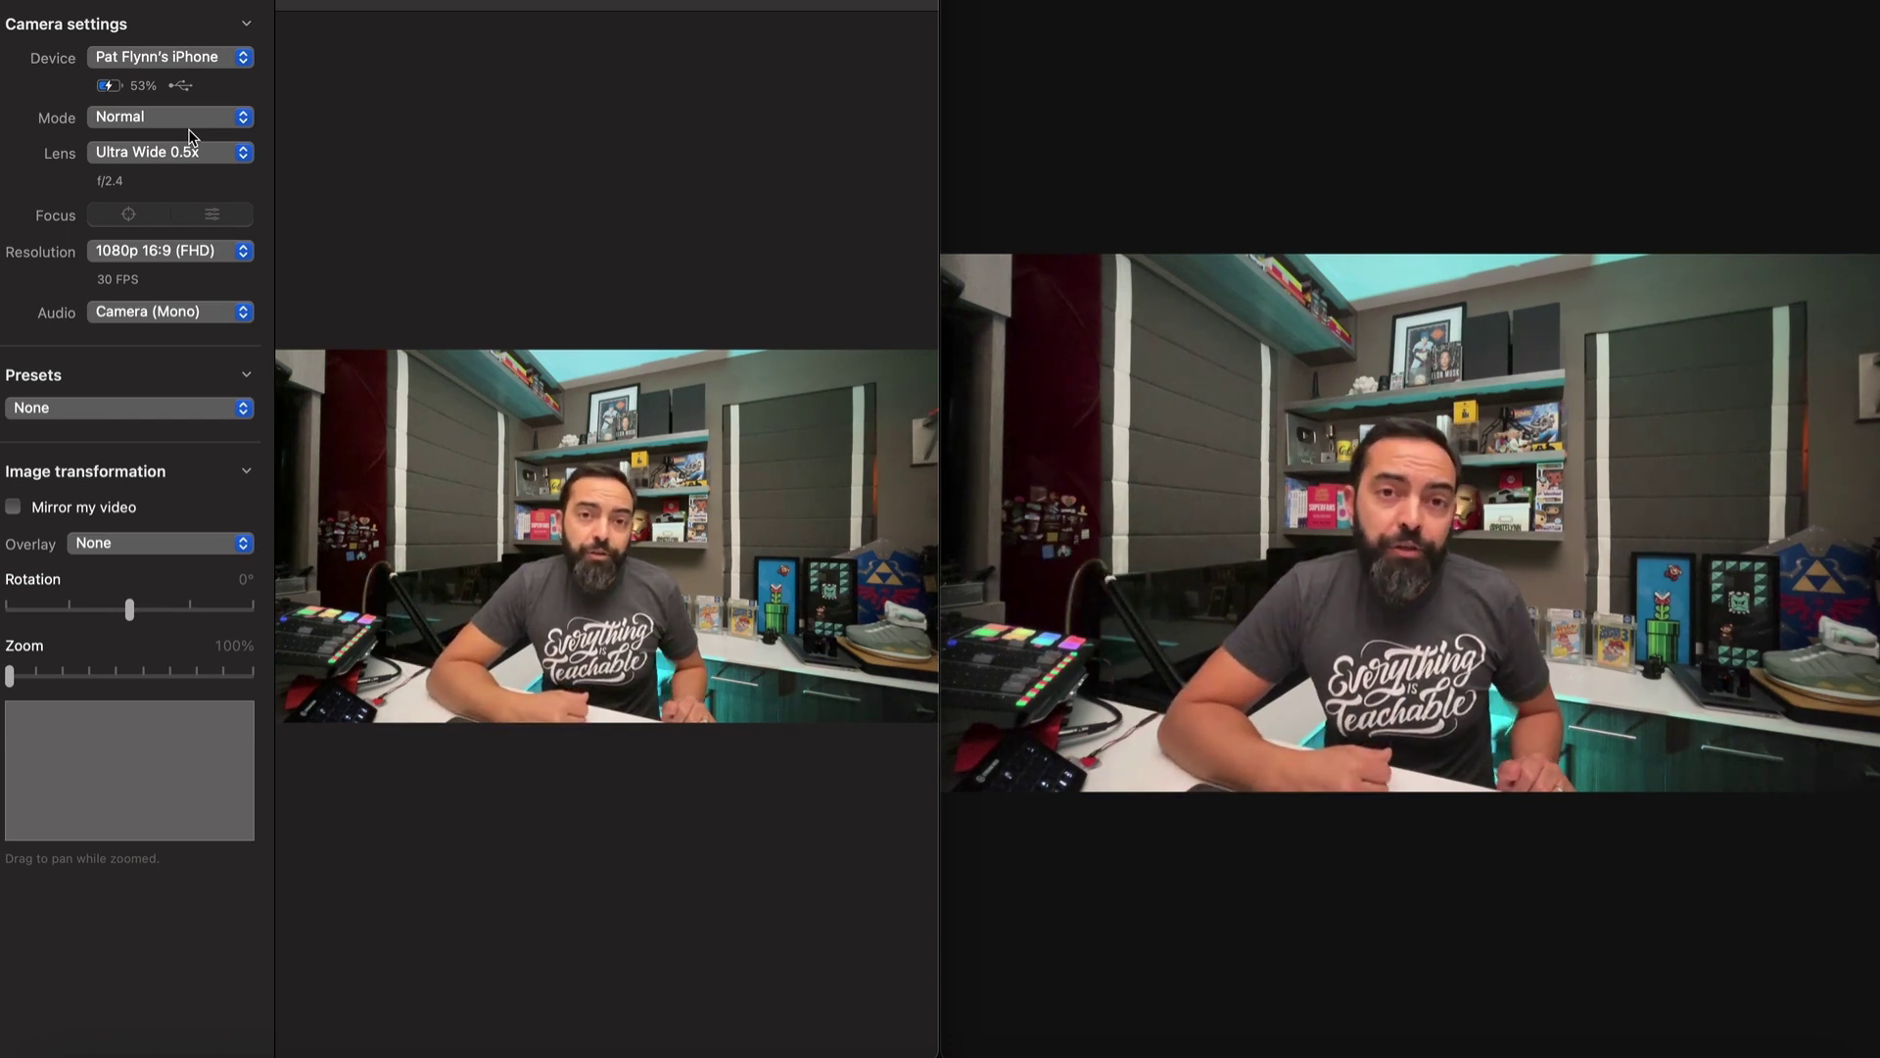
left_click(197, 153)
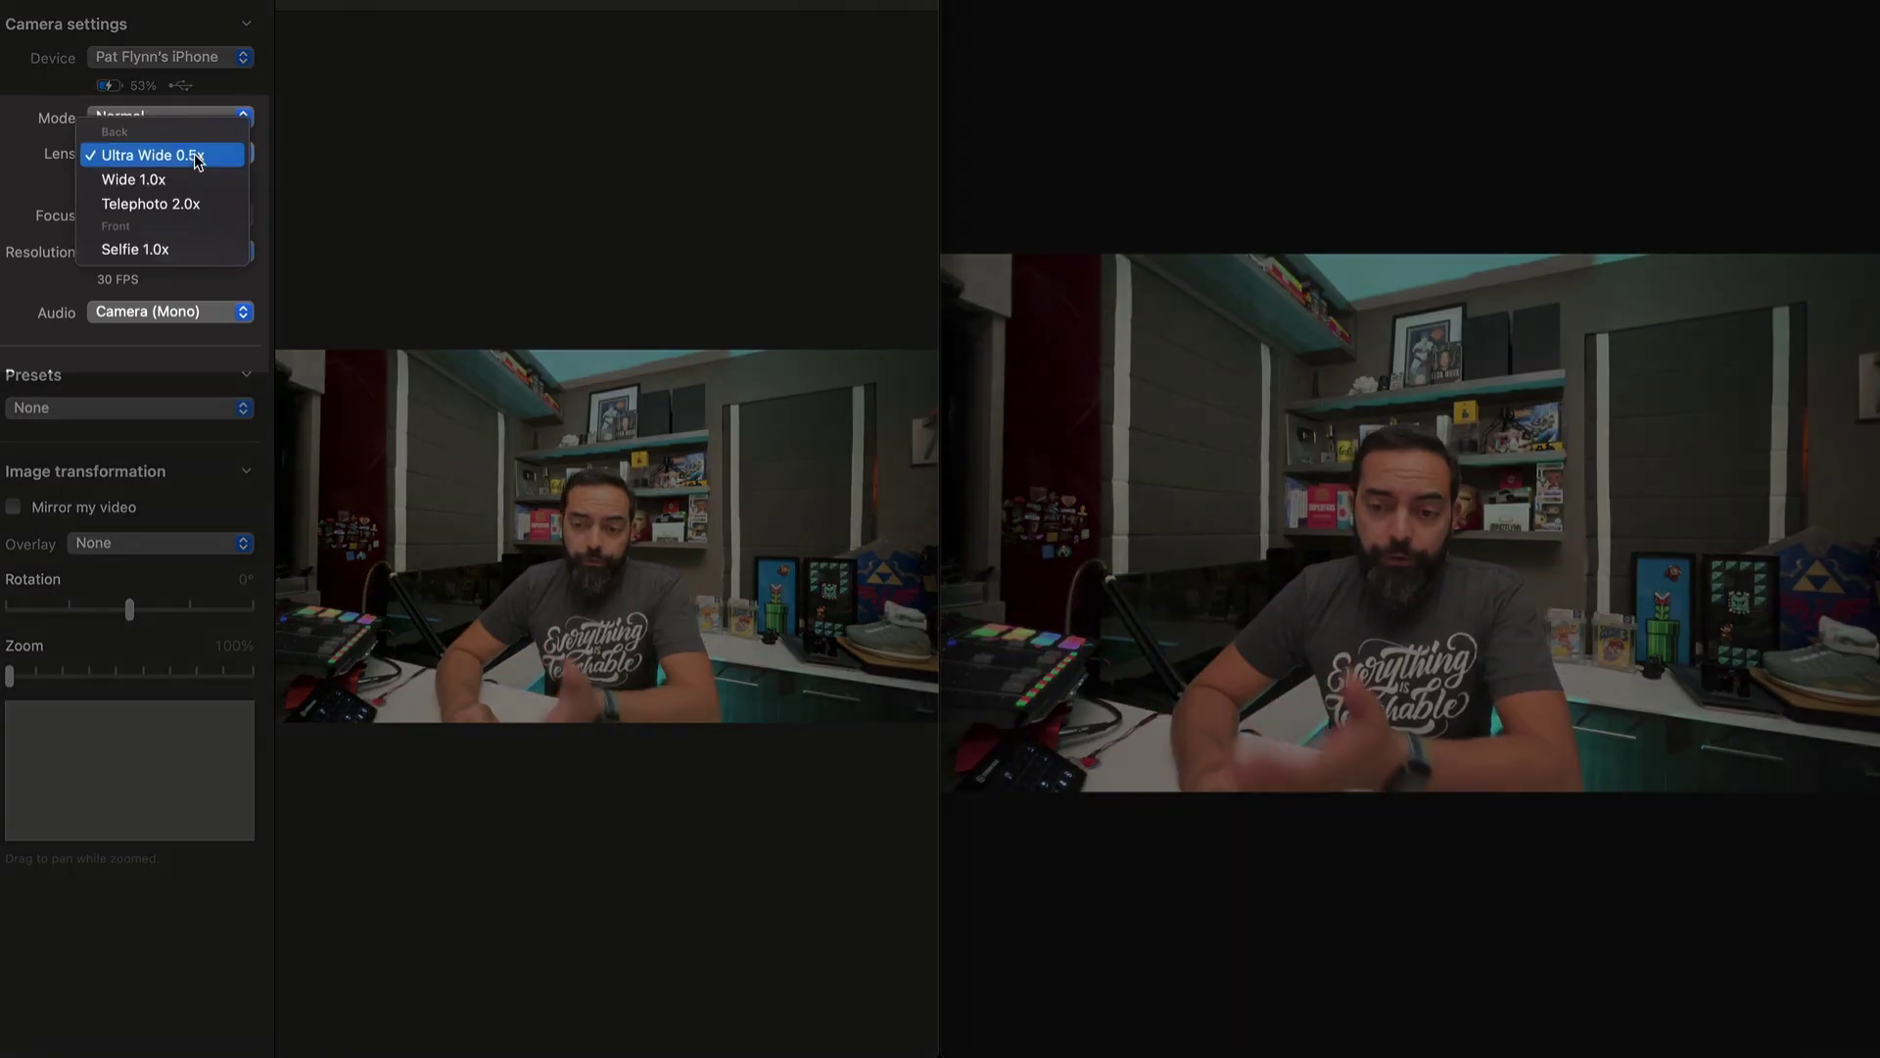
left_click(196, 205)
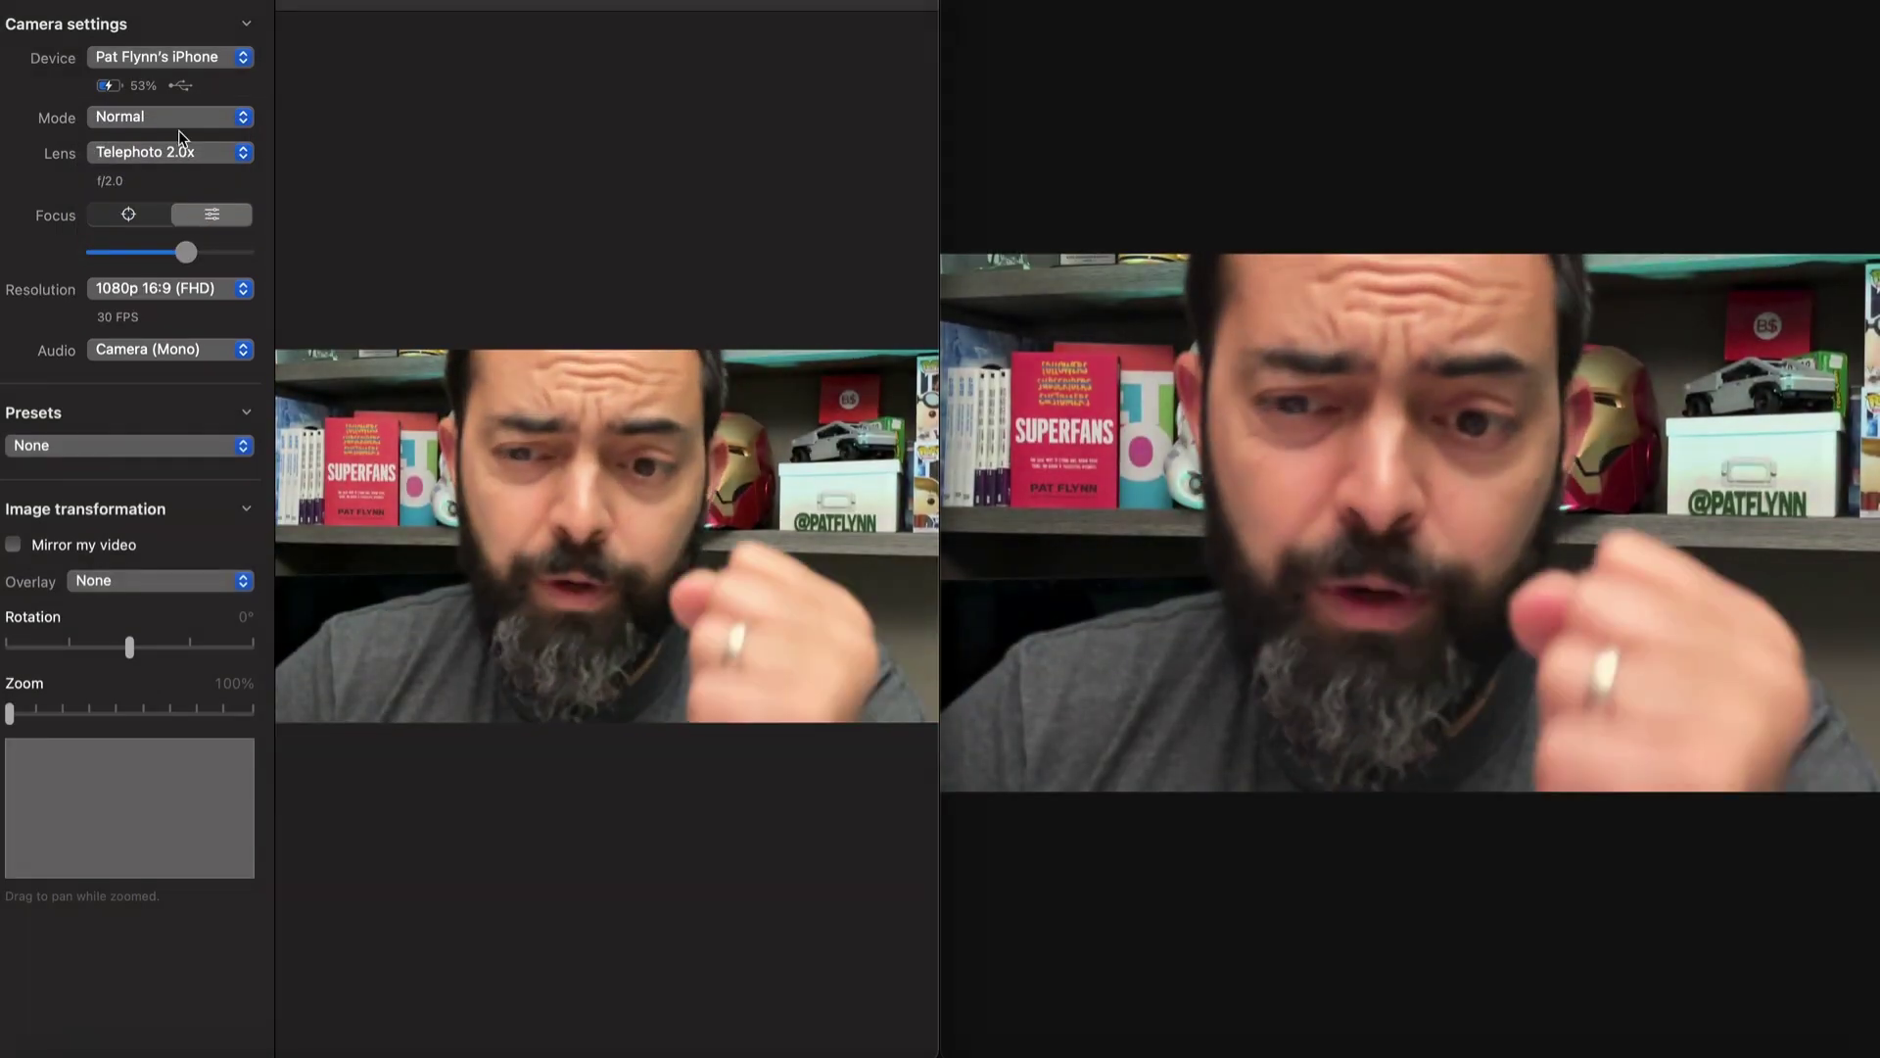
left_click(180, 152)
left_click(175, 127)
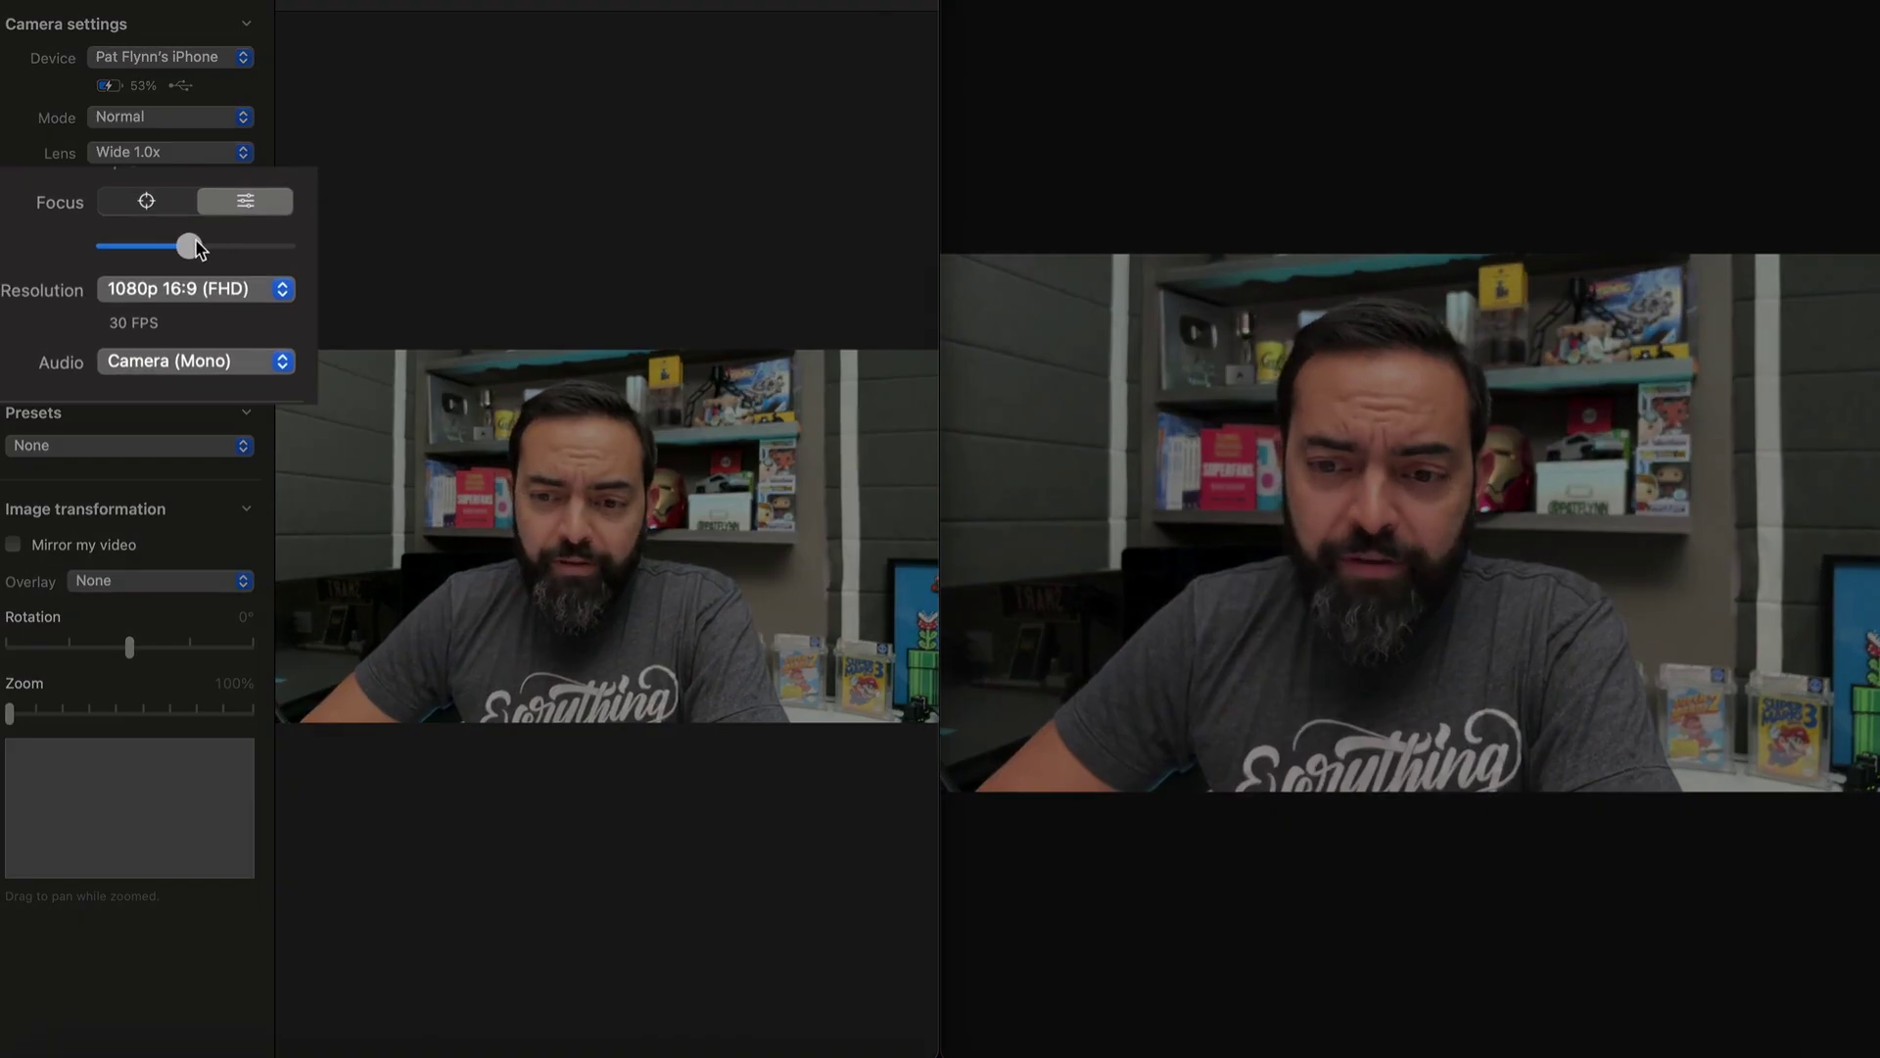
left_click_drag(186, 251, 228, 264)
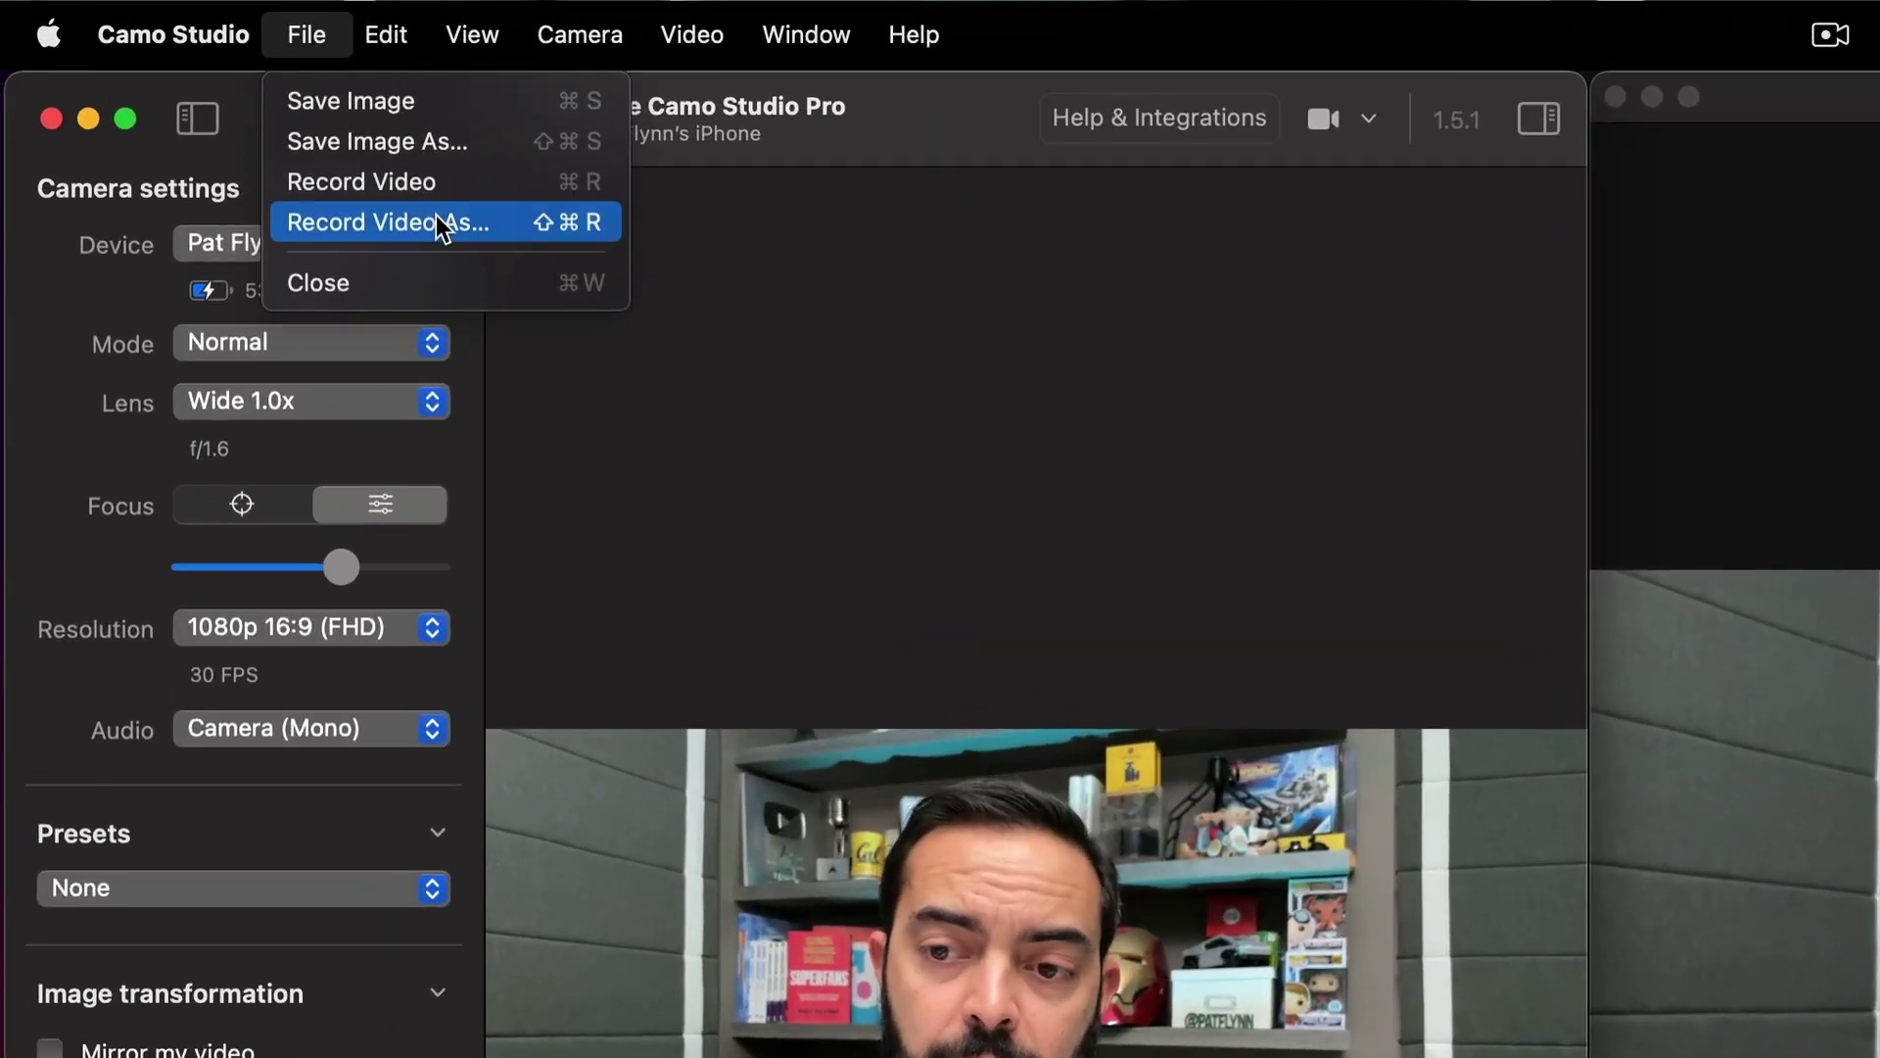
left_click(260, 5)
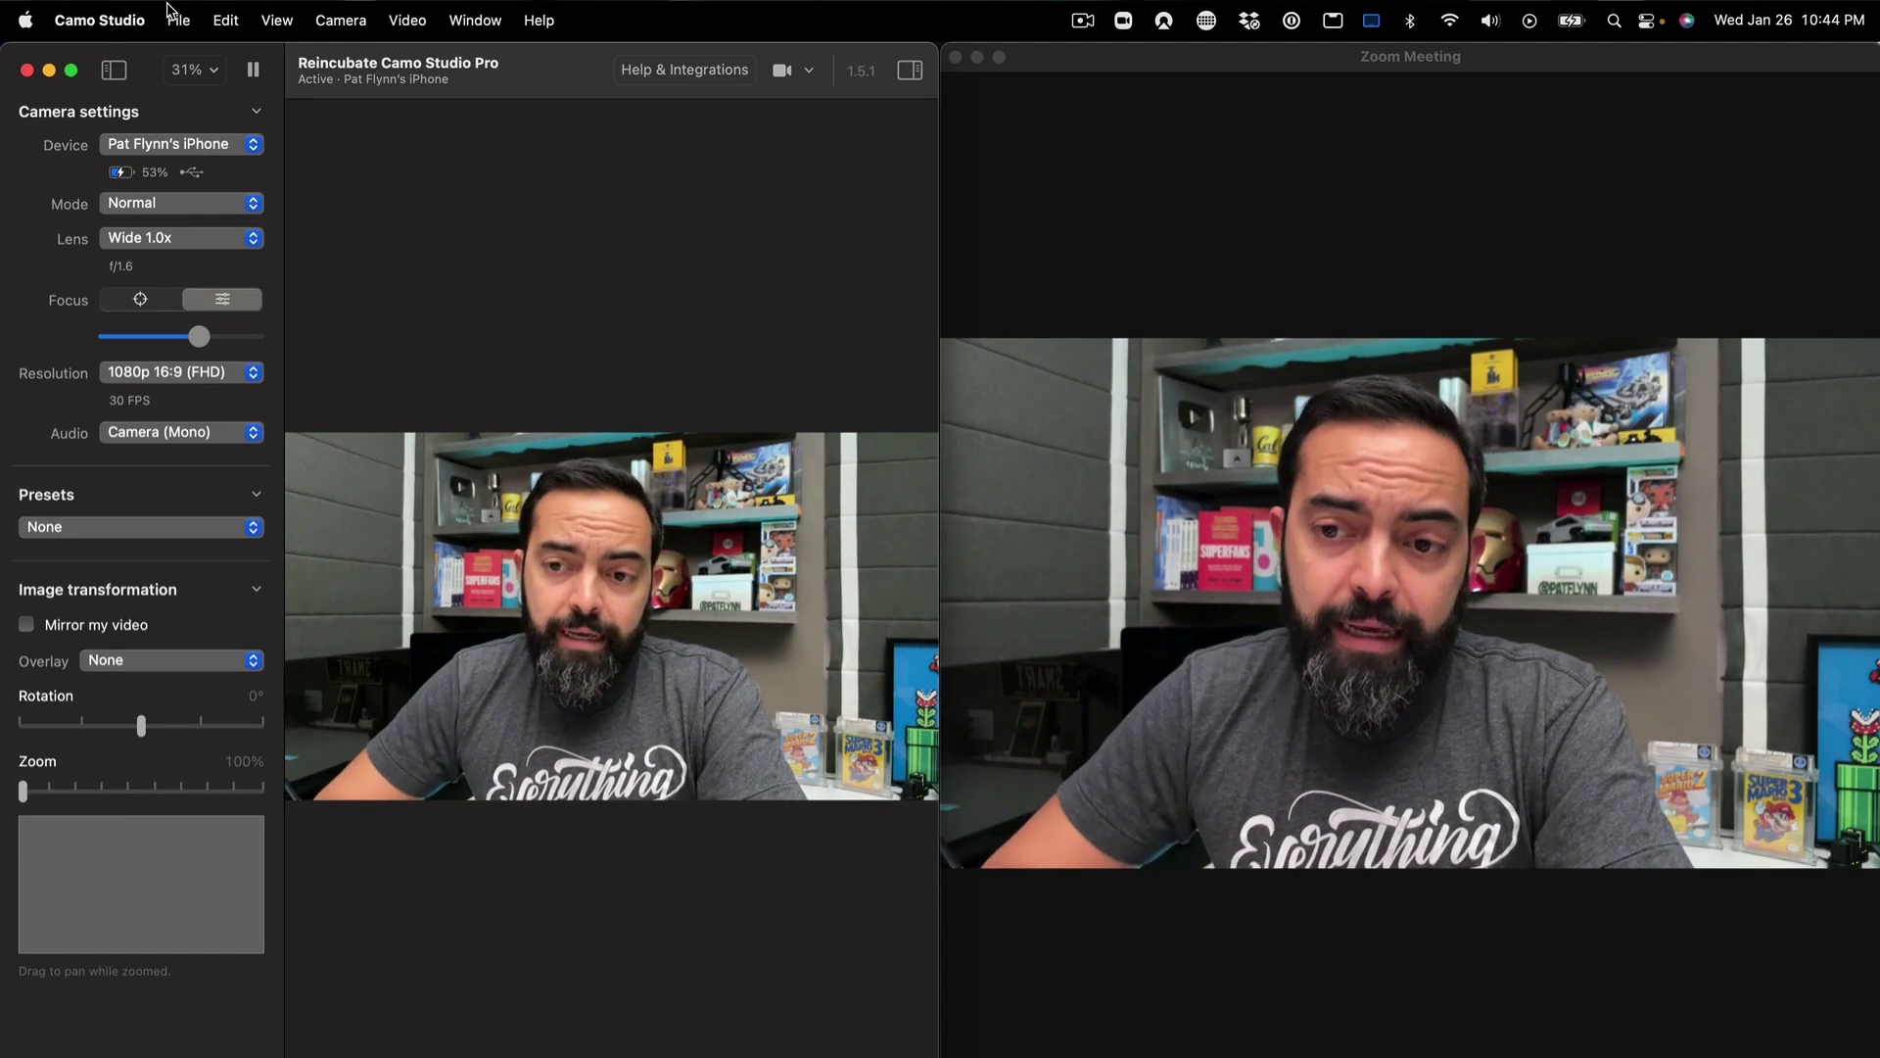
left_click(172, 12)
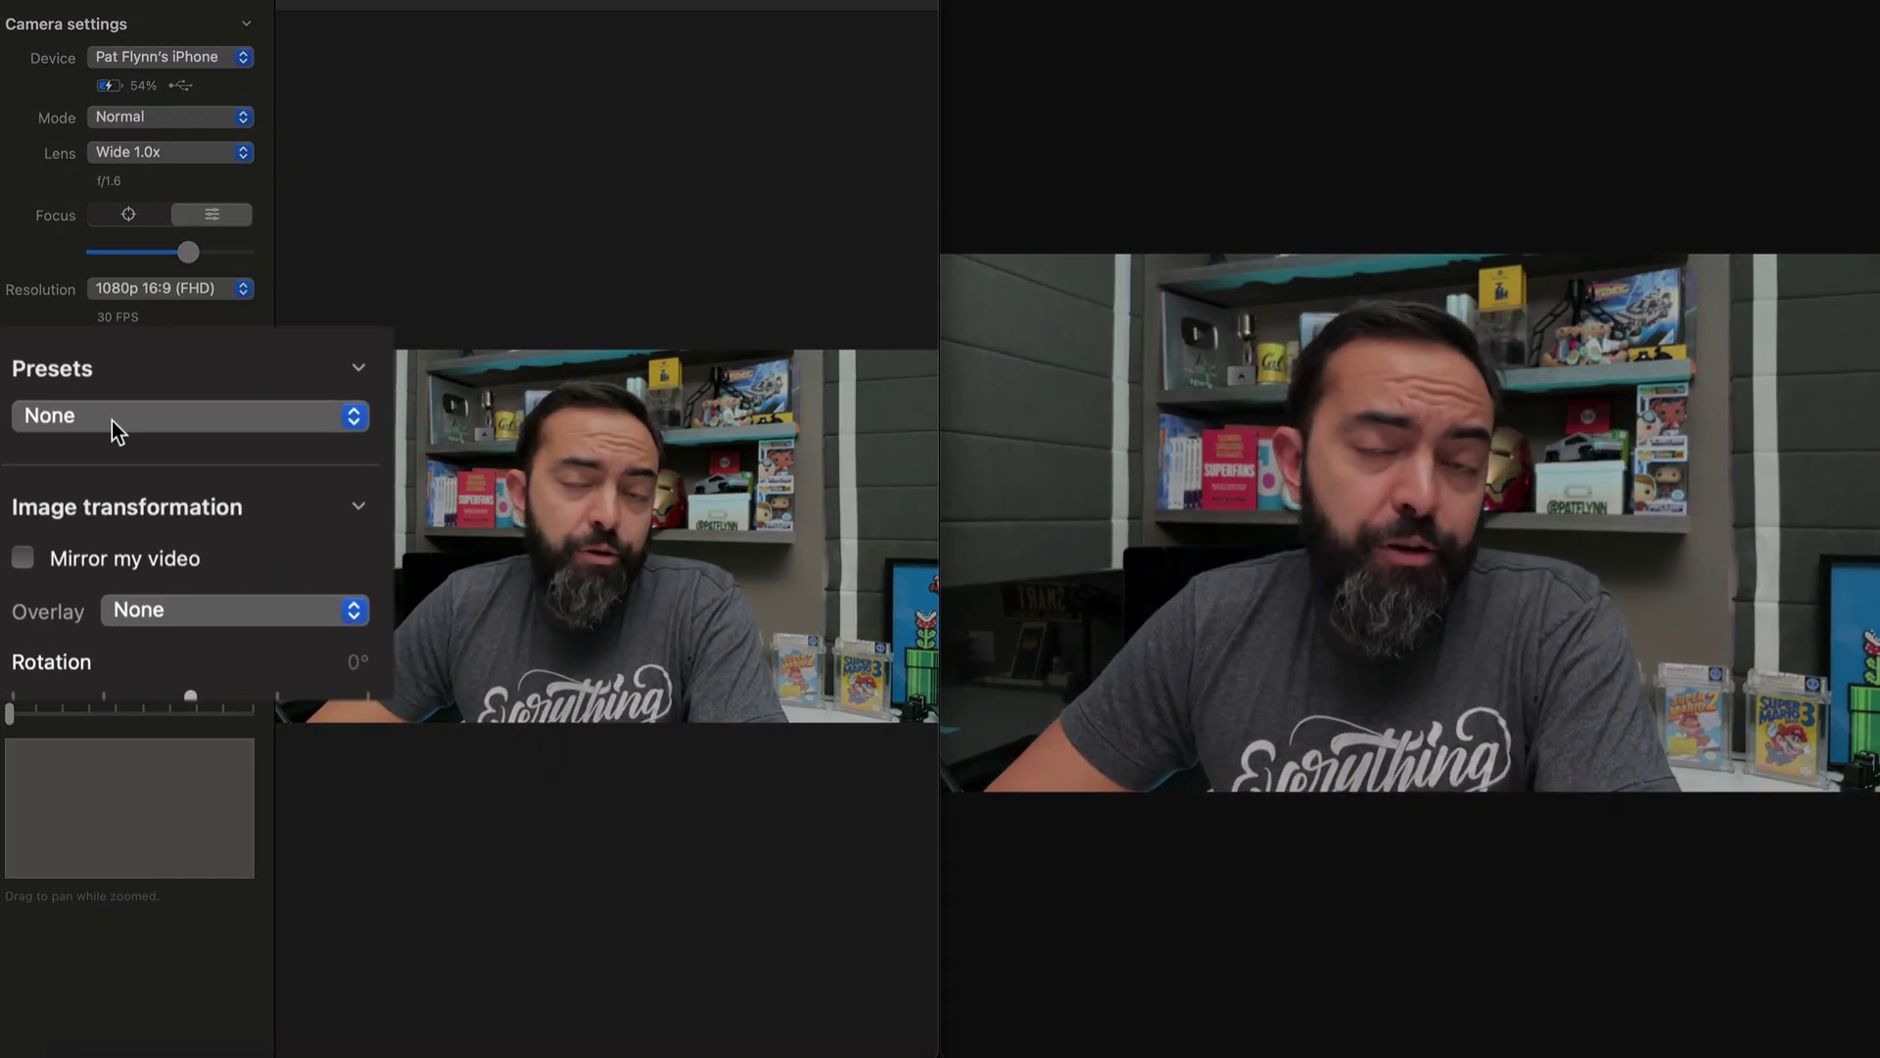
left_click(112, 420)
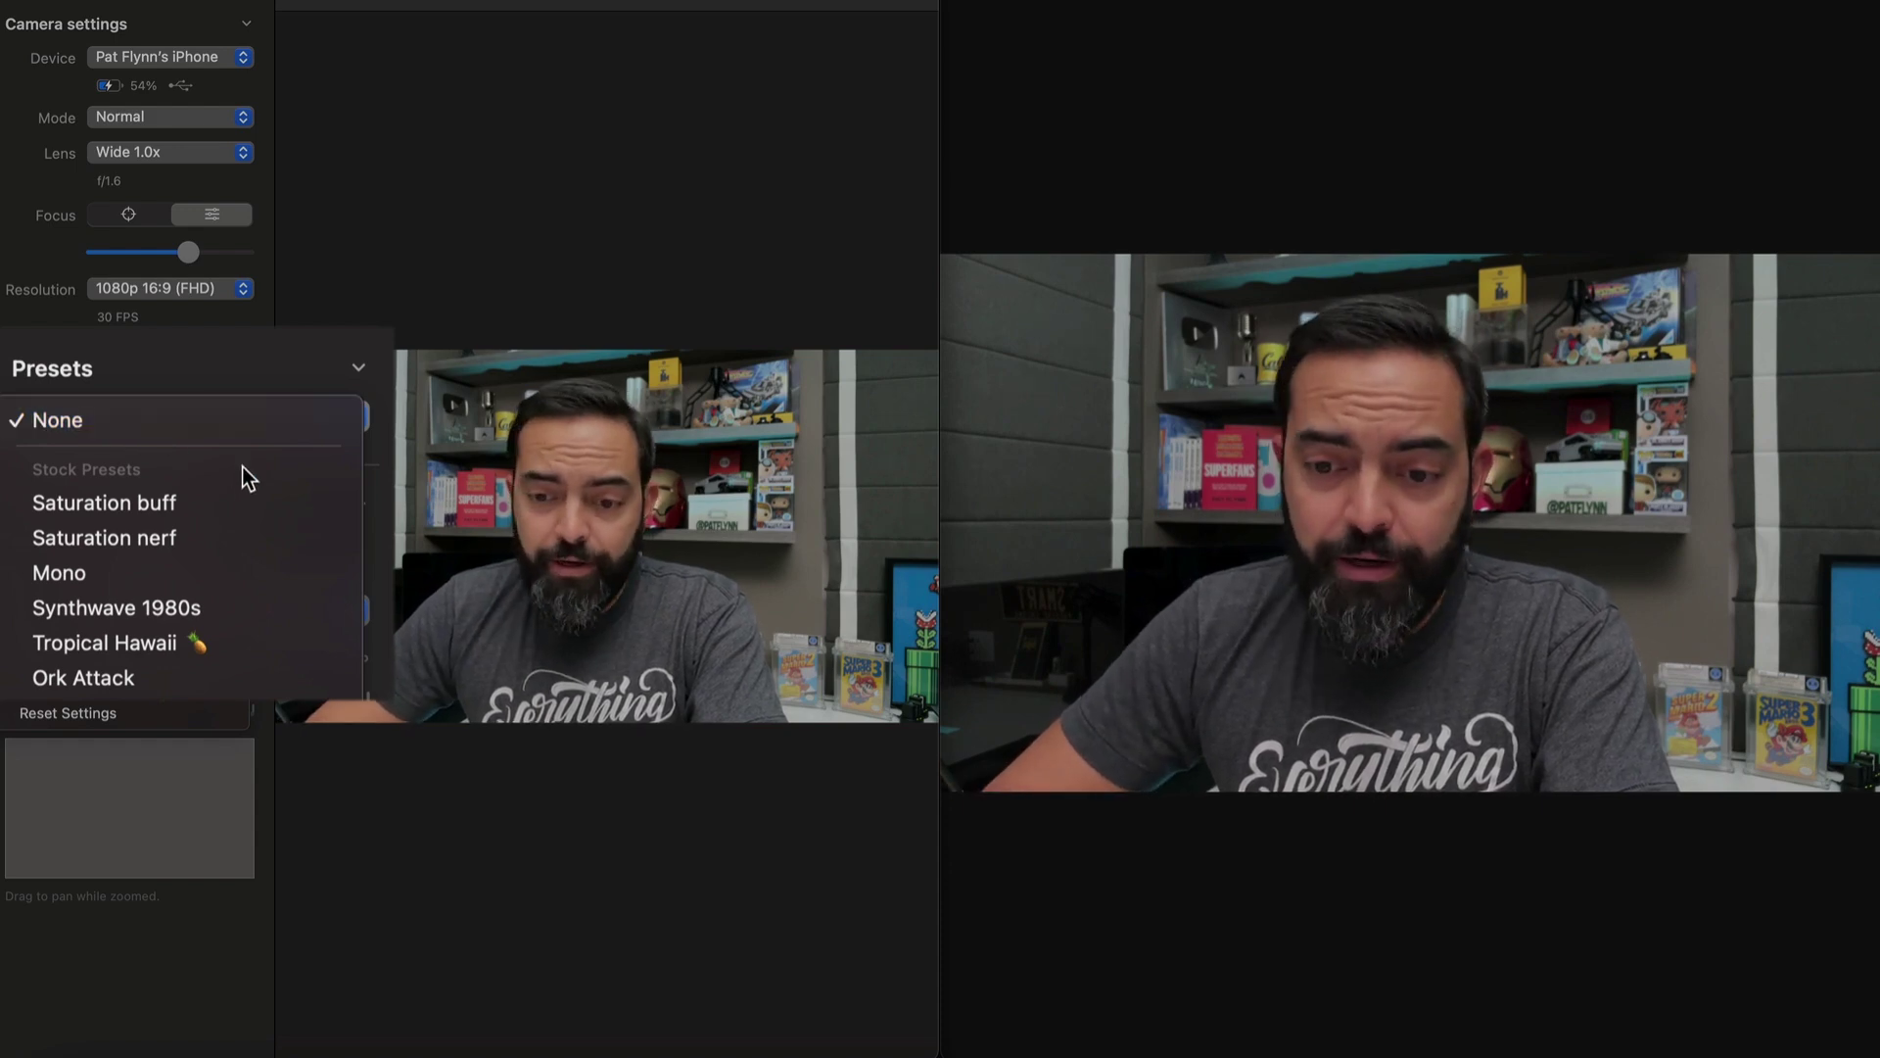
left_click(195, 503)
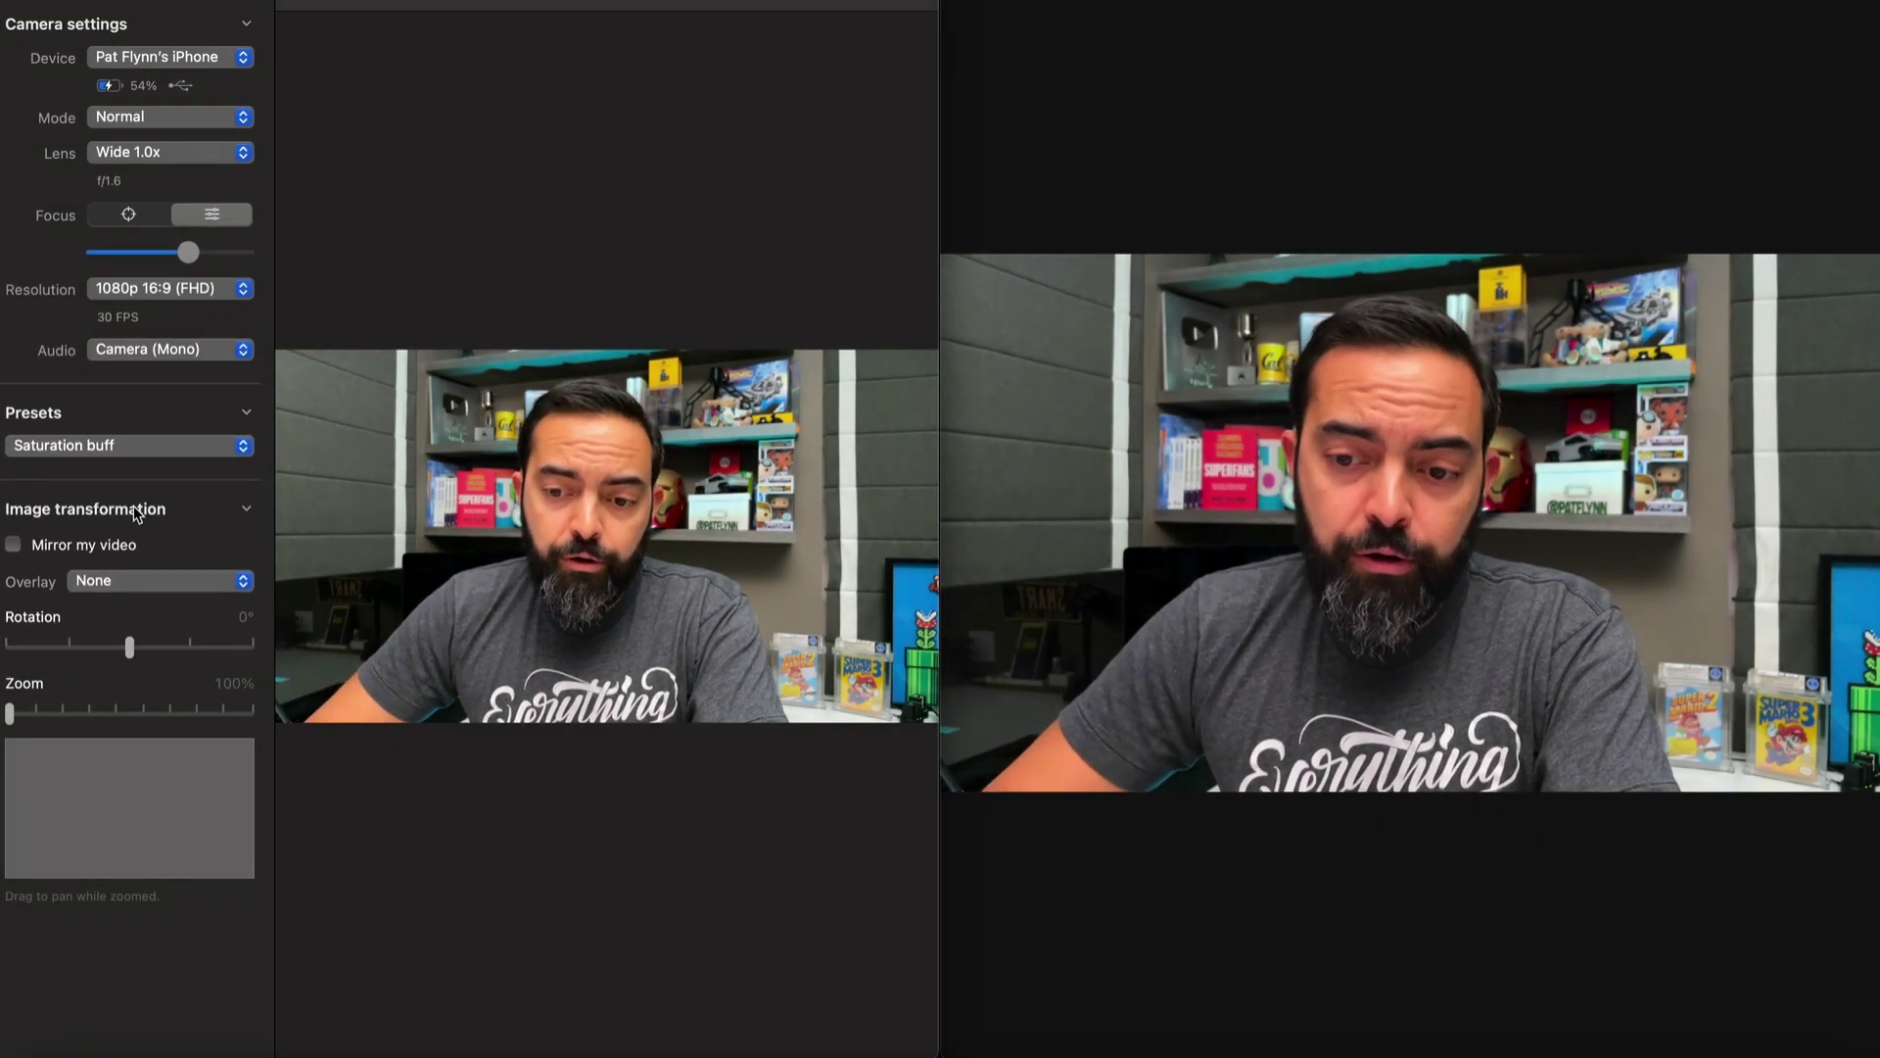
left_click(174, 437)
left_click(162, 472)
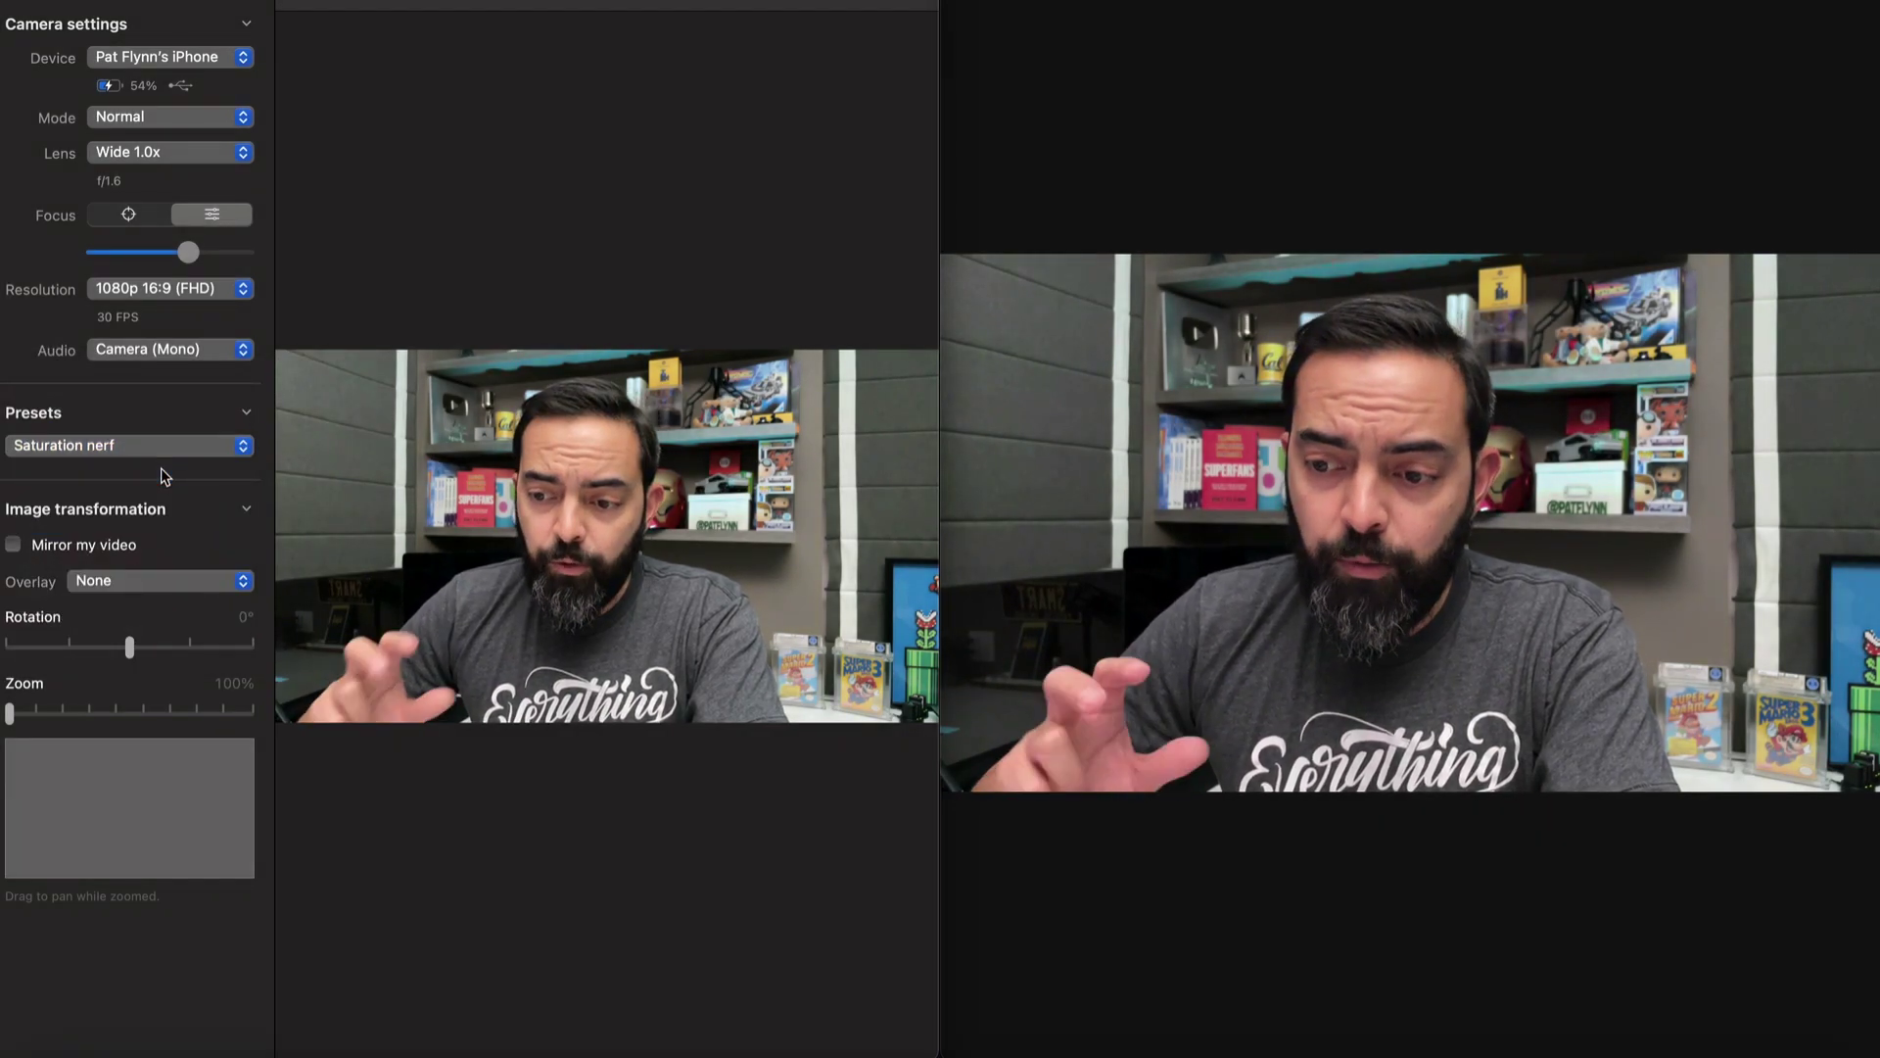
left_click(183, 452)
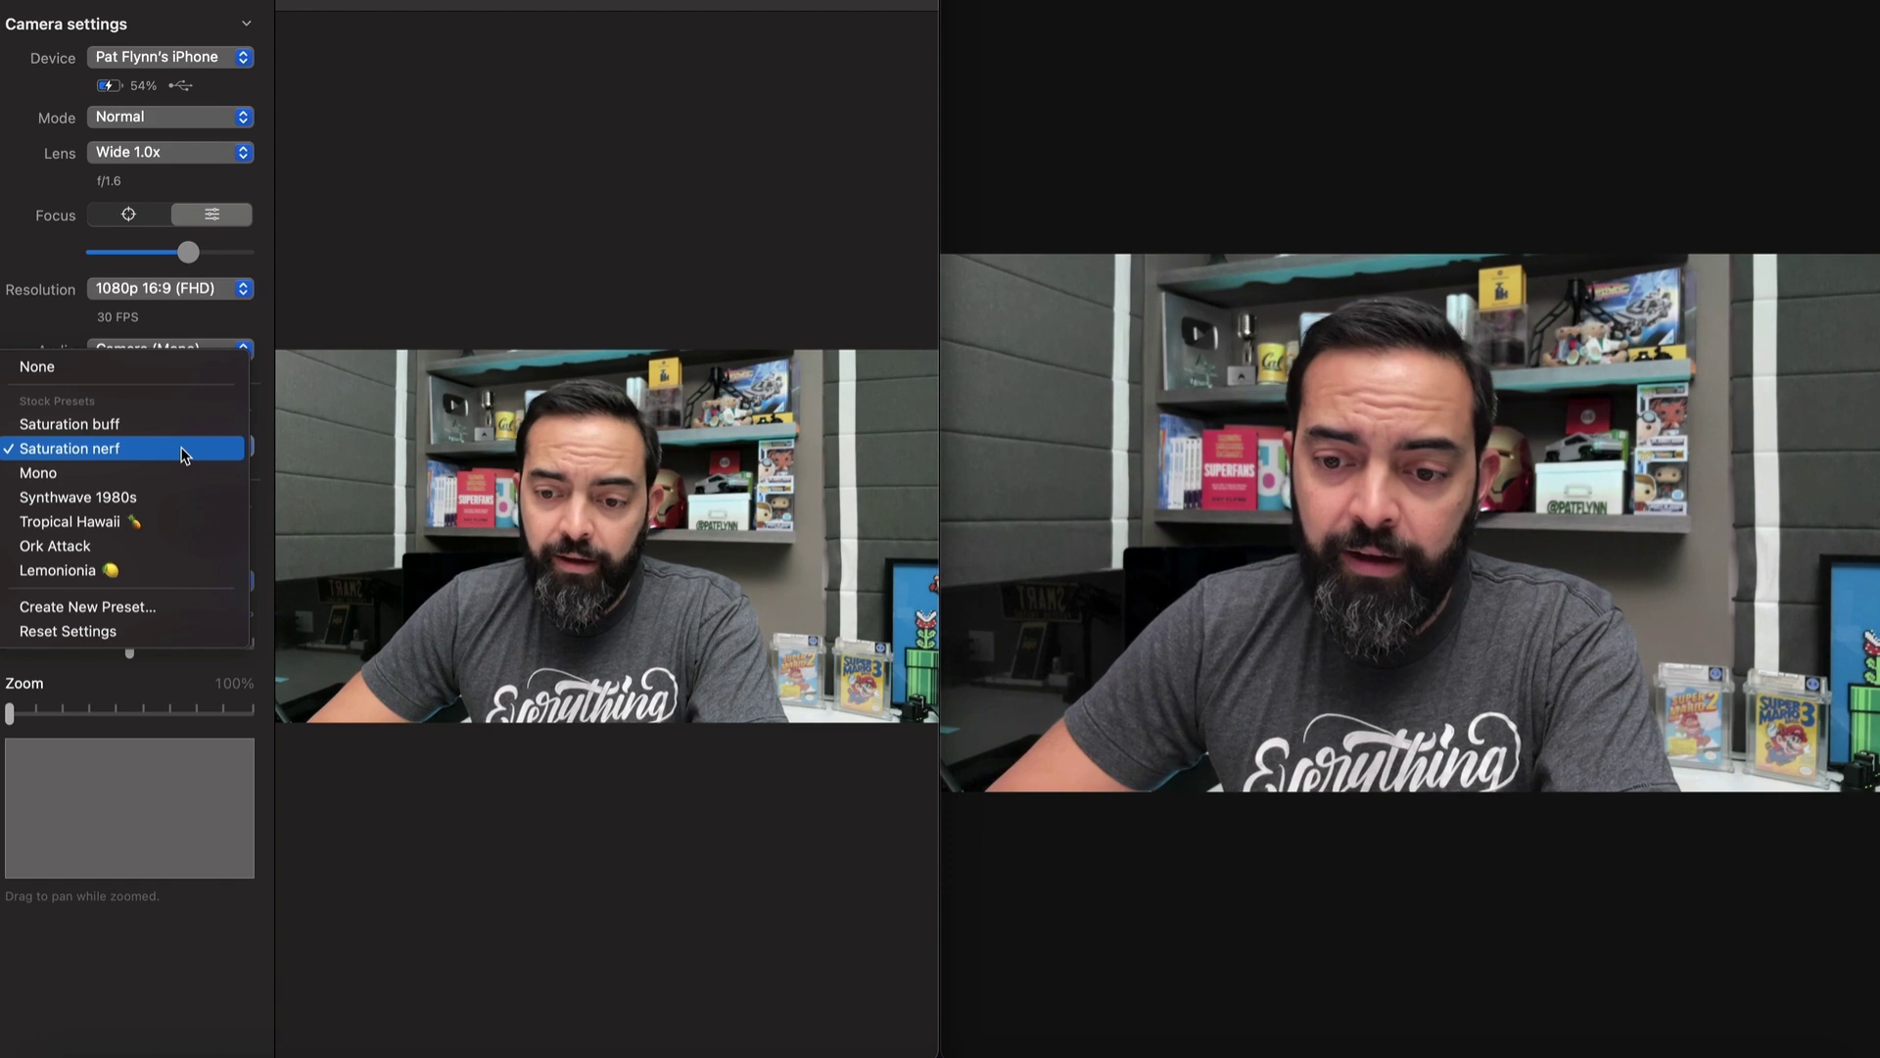
left_click(46, 475)
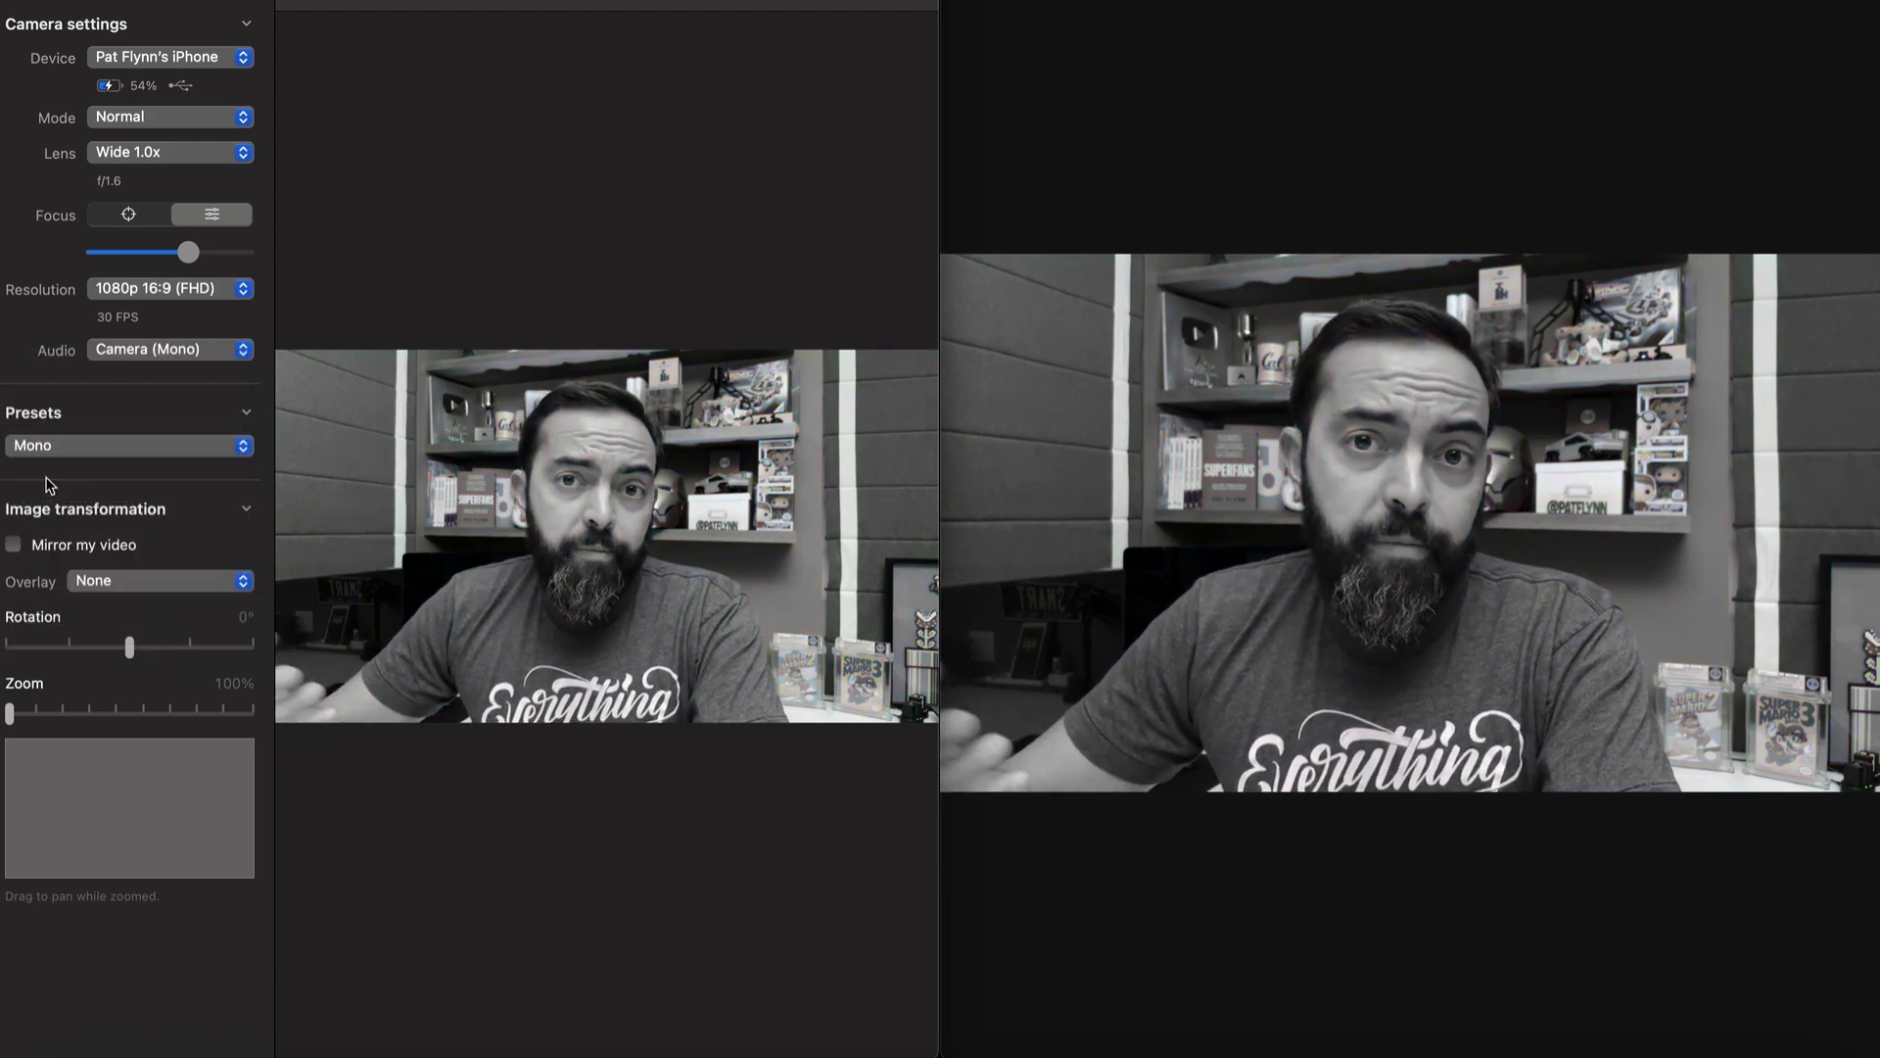
left_click(191, 445)
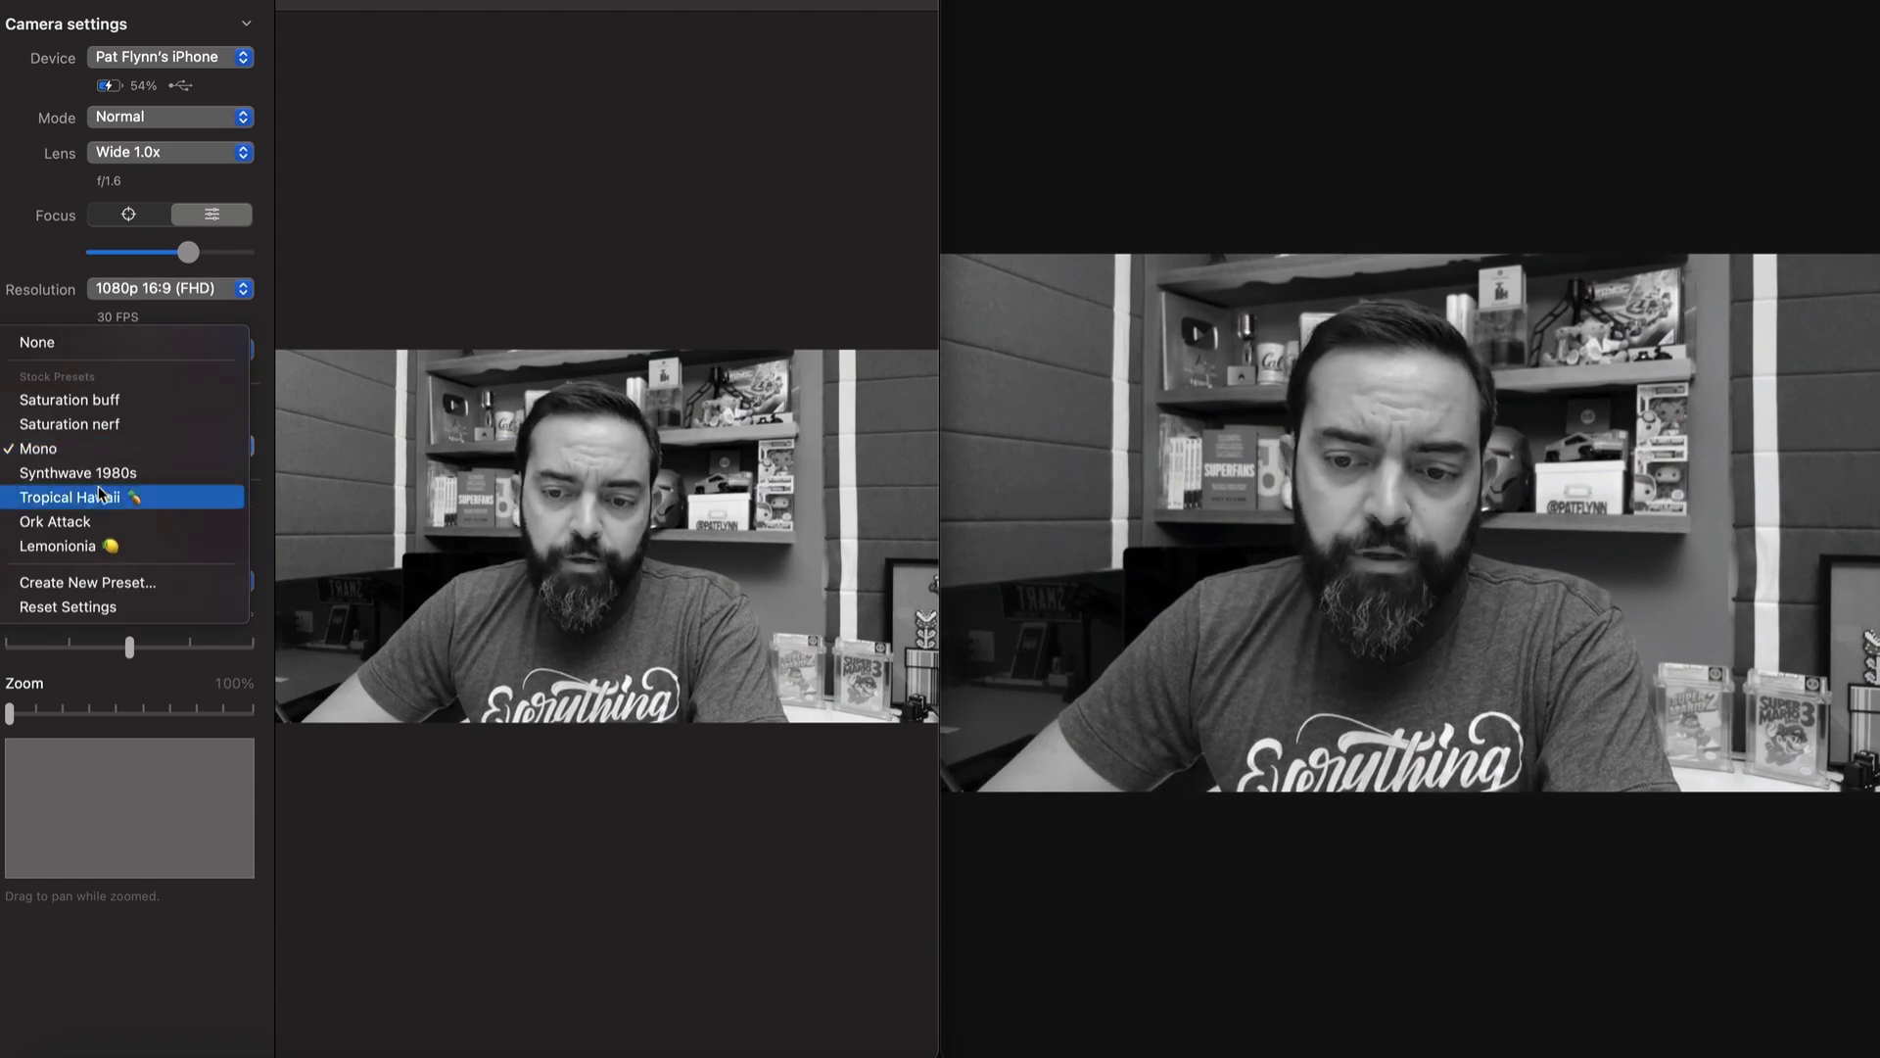
left_click(87, 348)
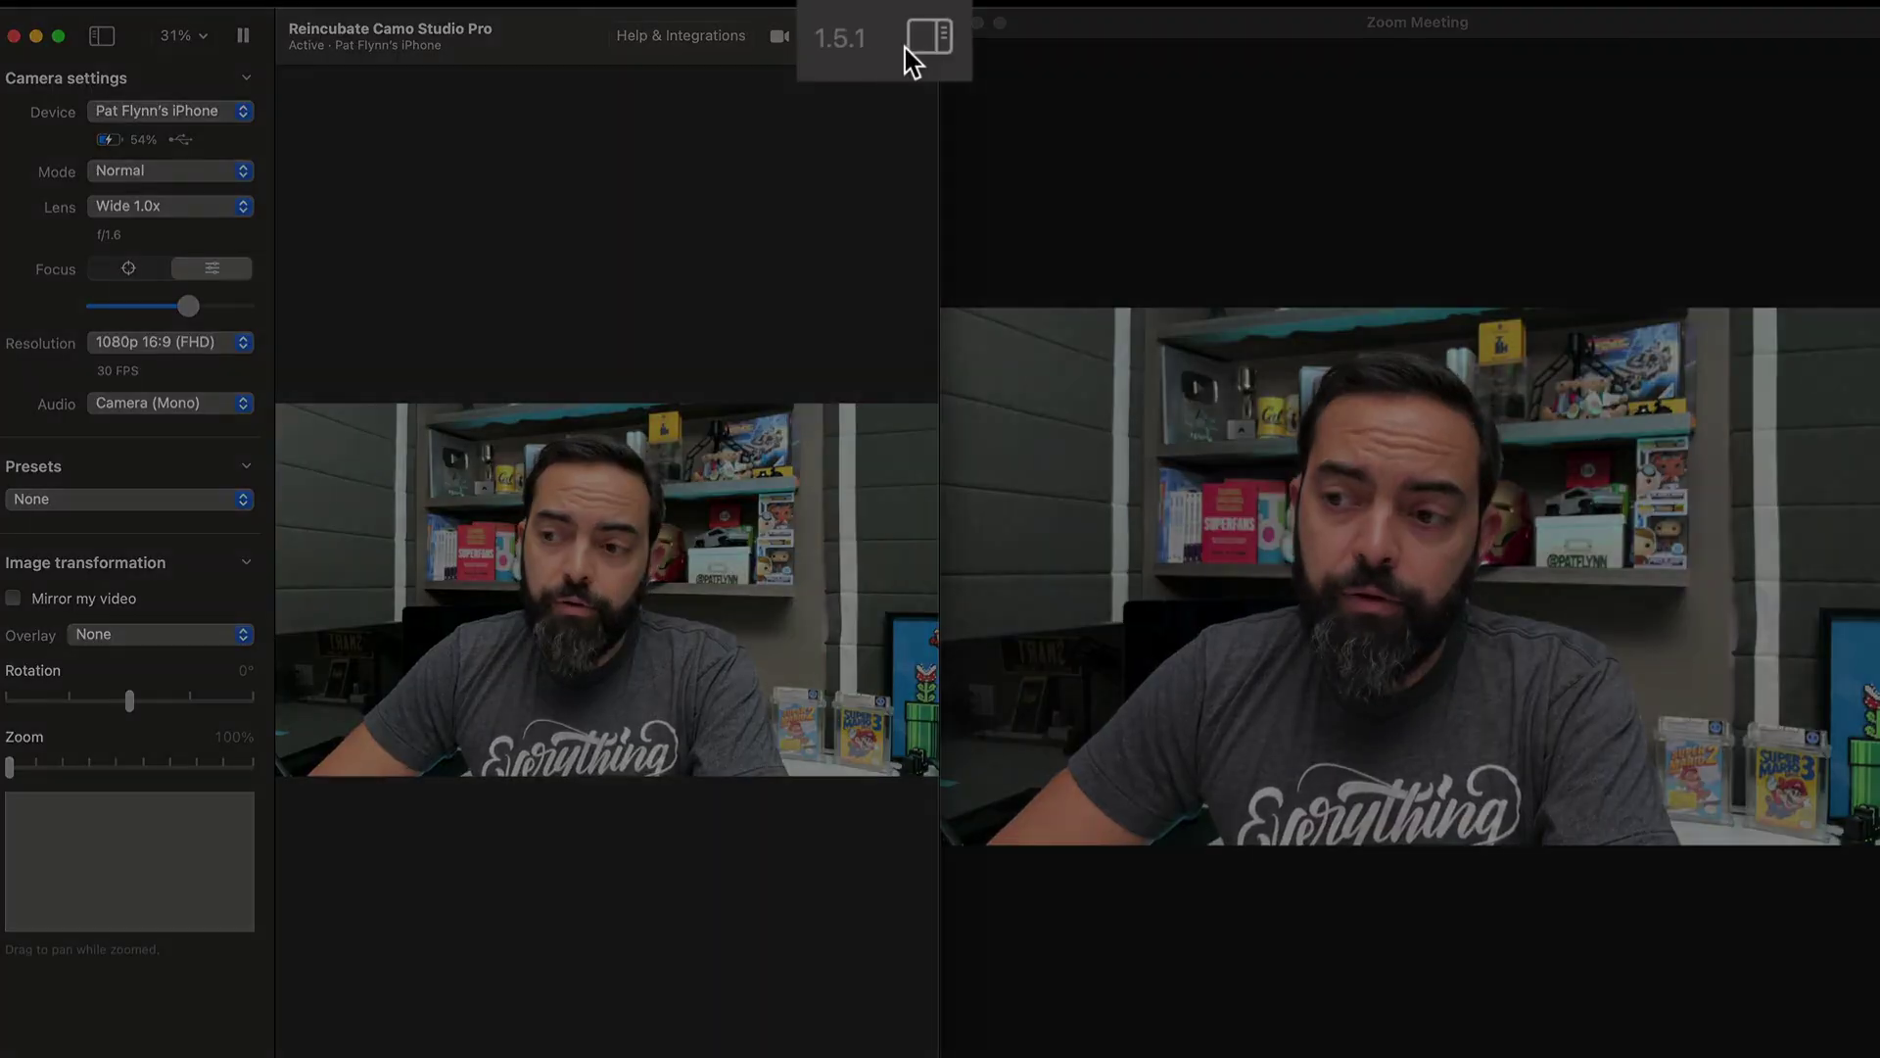
left_click(928, 49)
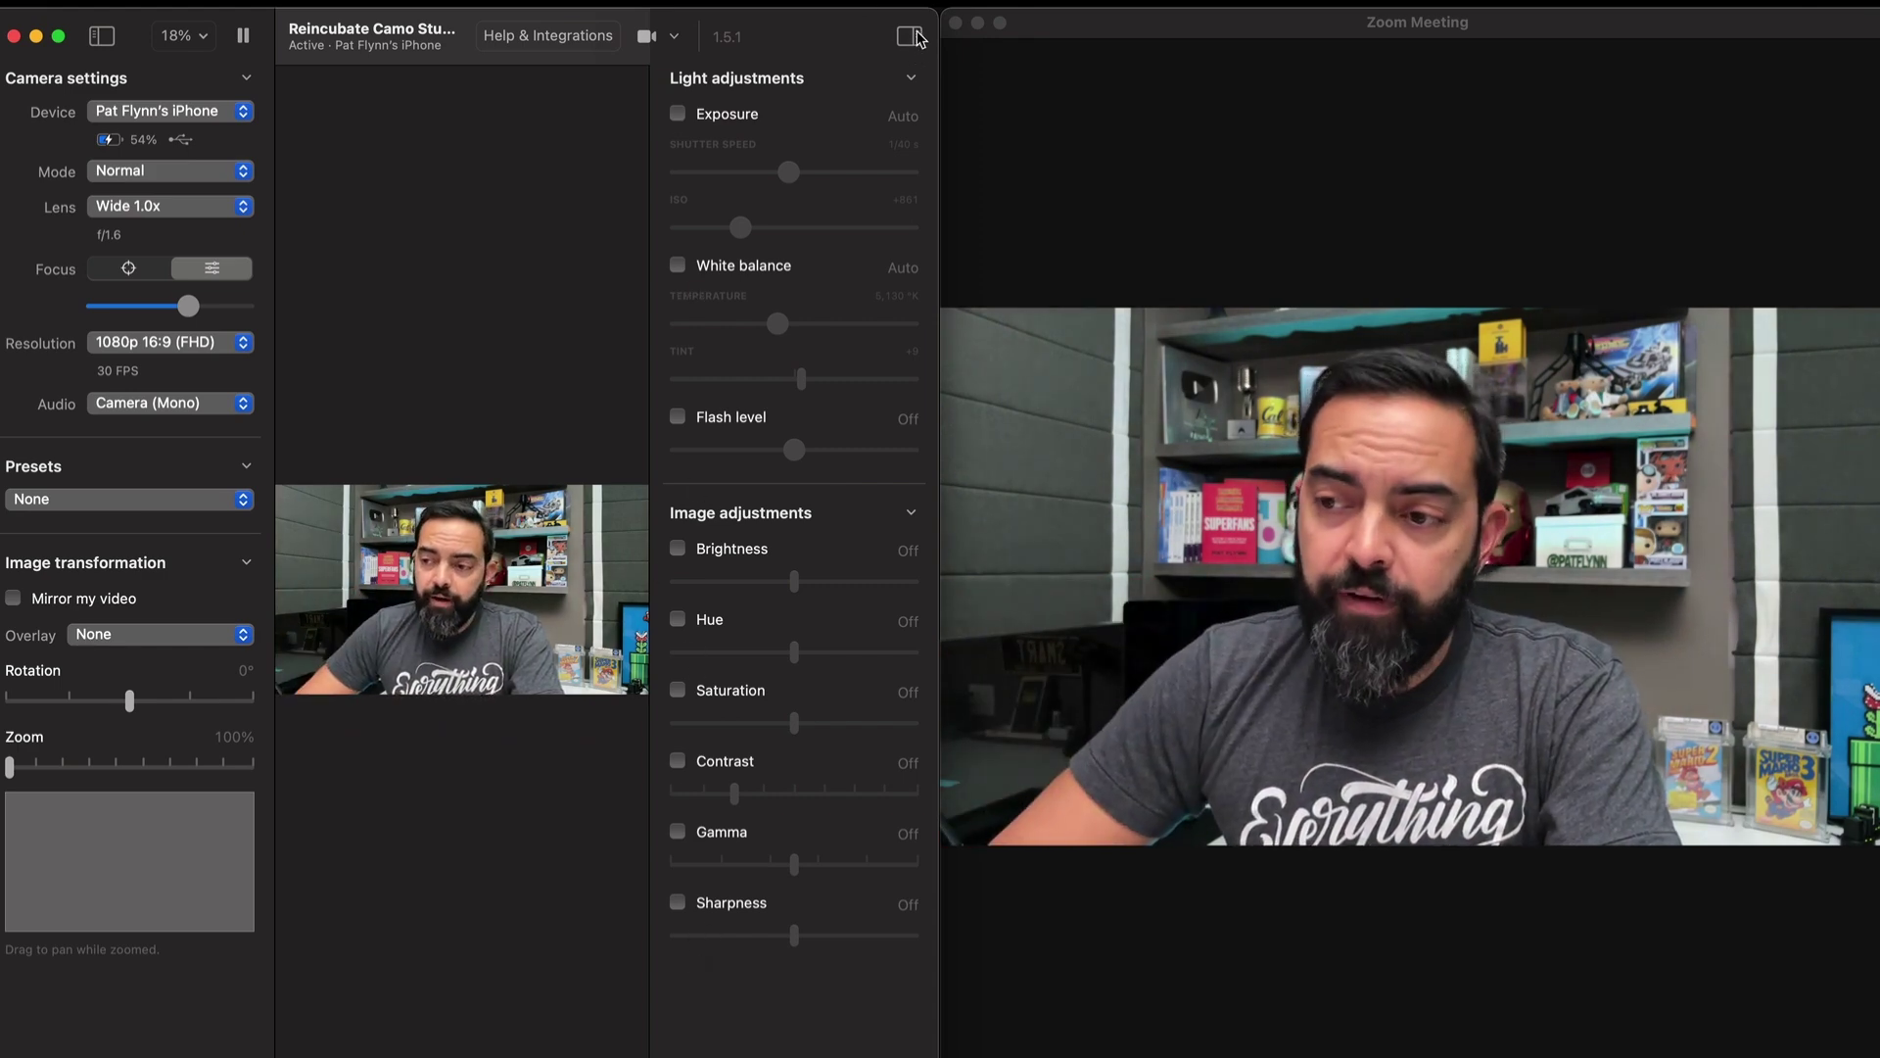
left_click(909, 36)
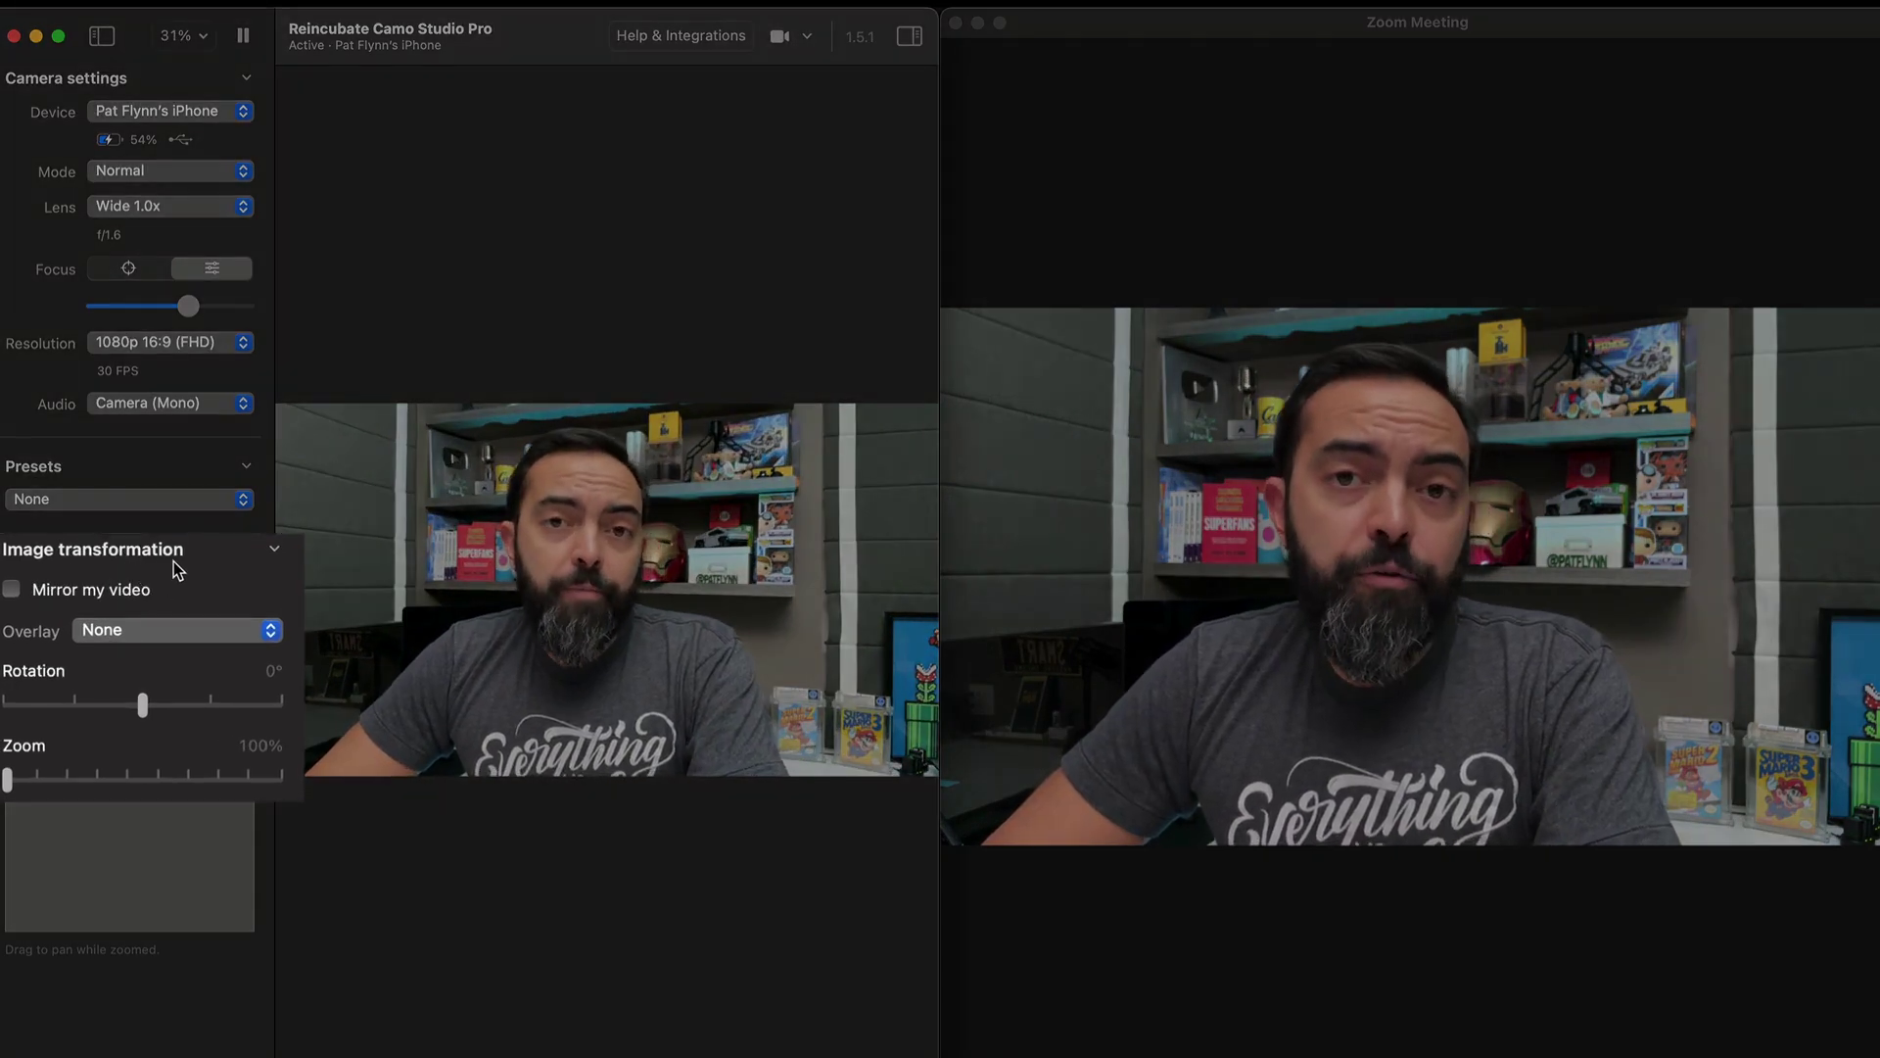
Try mirroring then turn it off, add the Logo bottom right overlay, and rotate back to 0°.
left_click(92, 596)
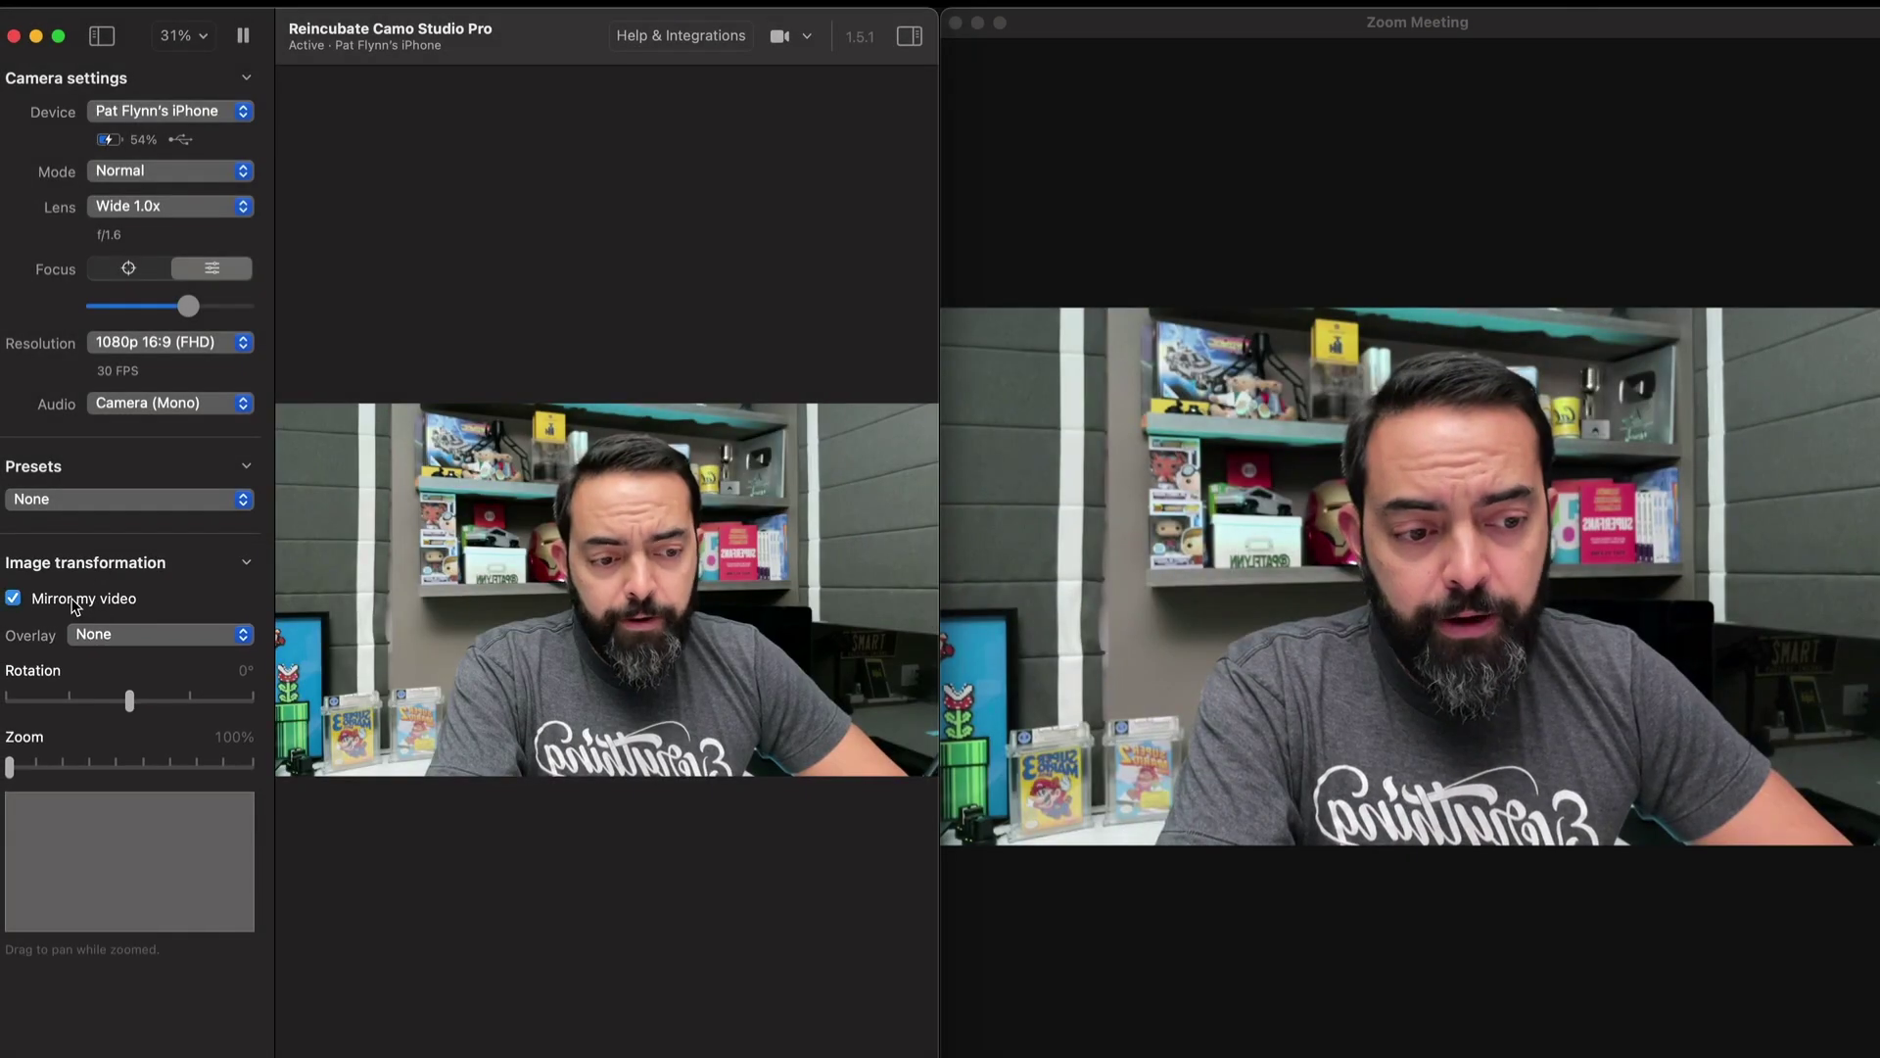
left_click(74, 601)
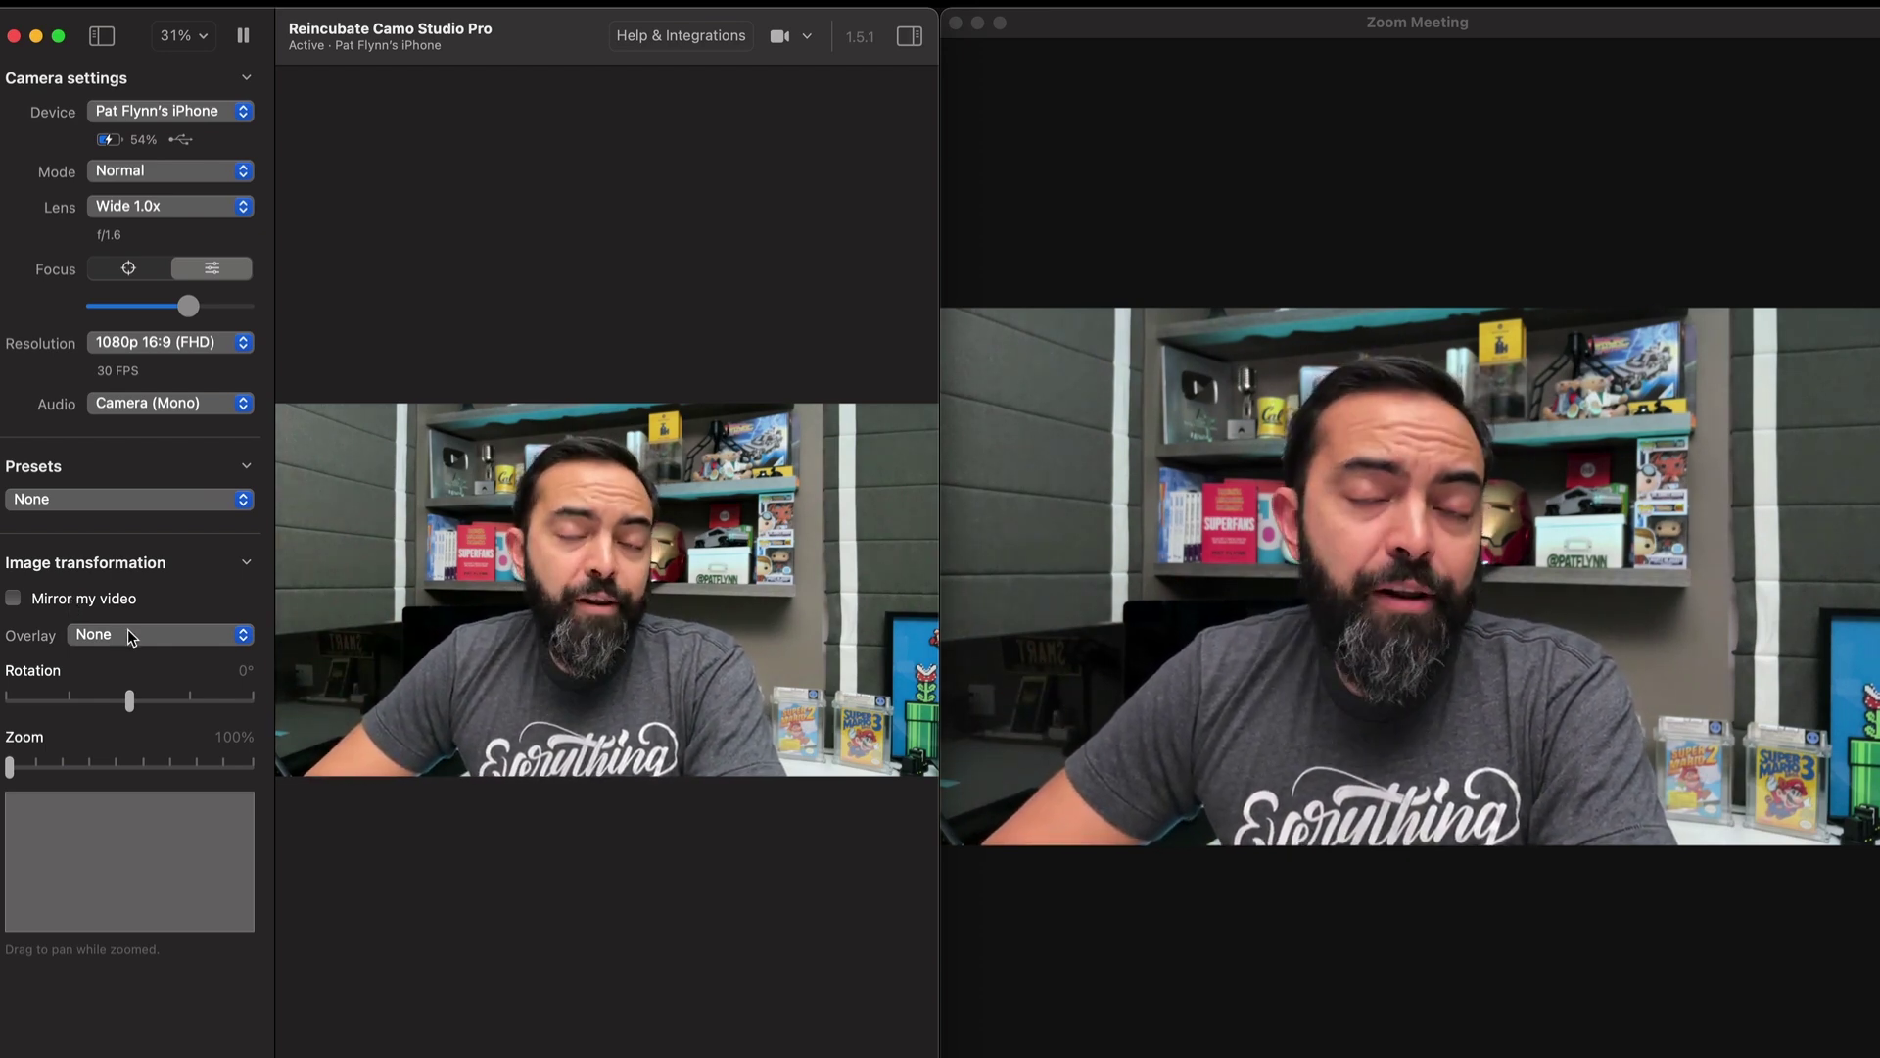
left_click(200, 636)
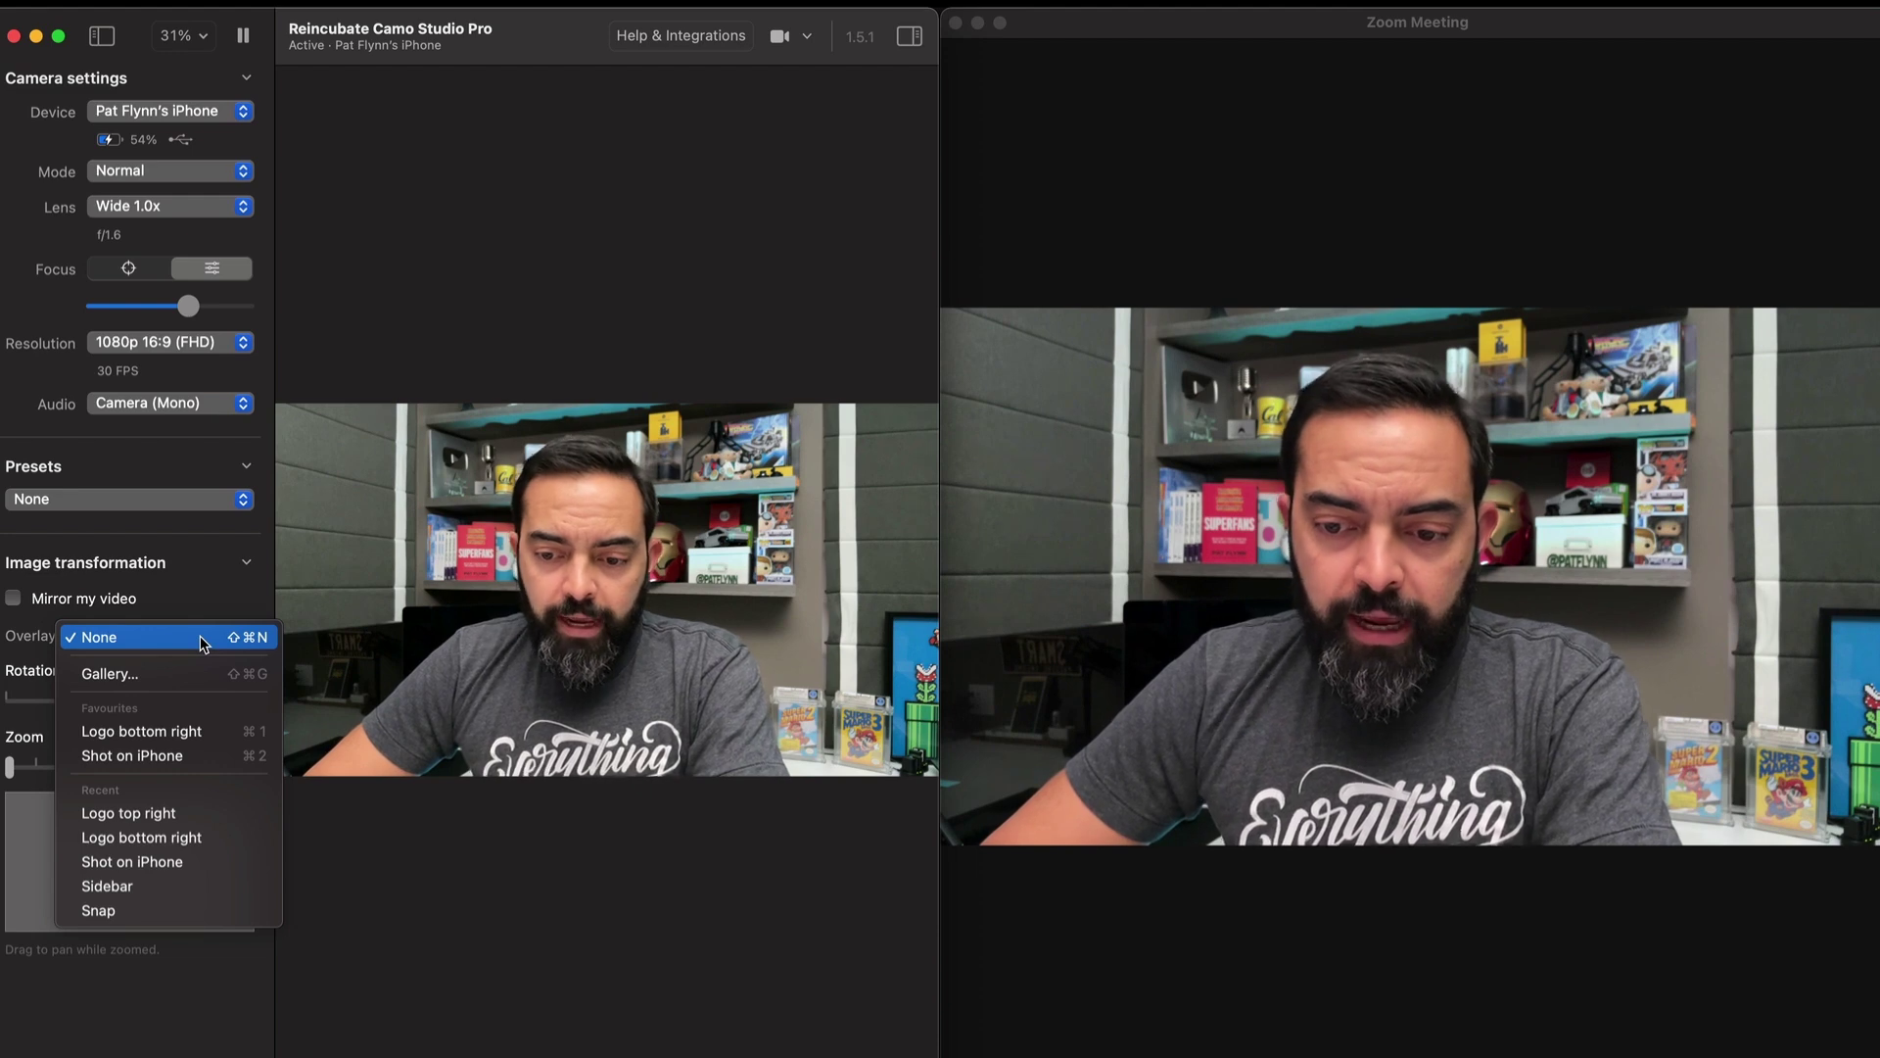
left_click(151, 740)
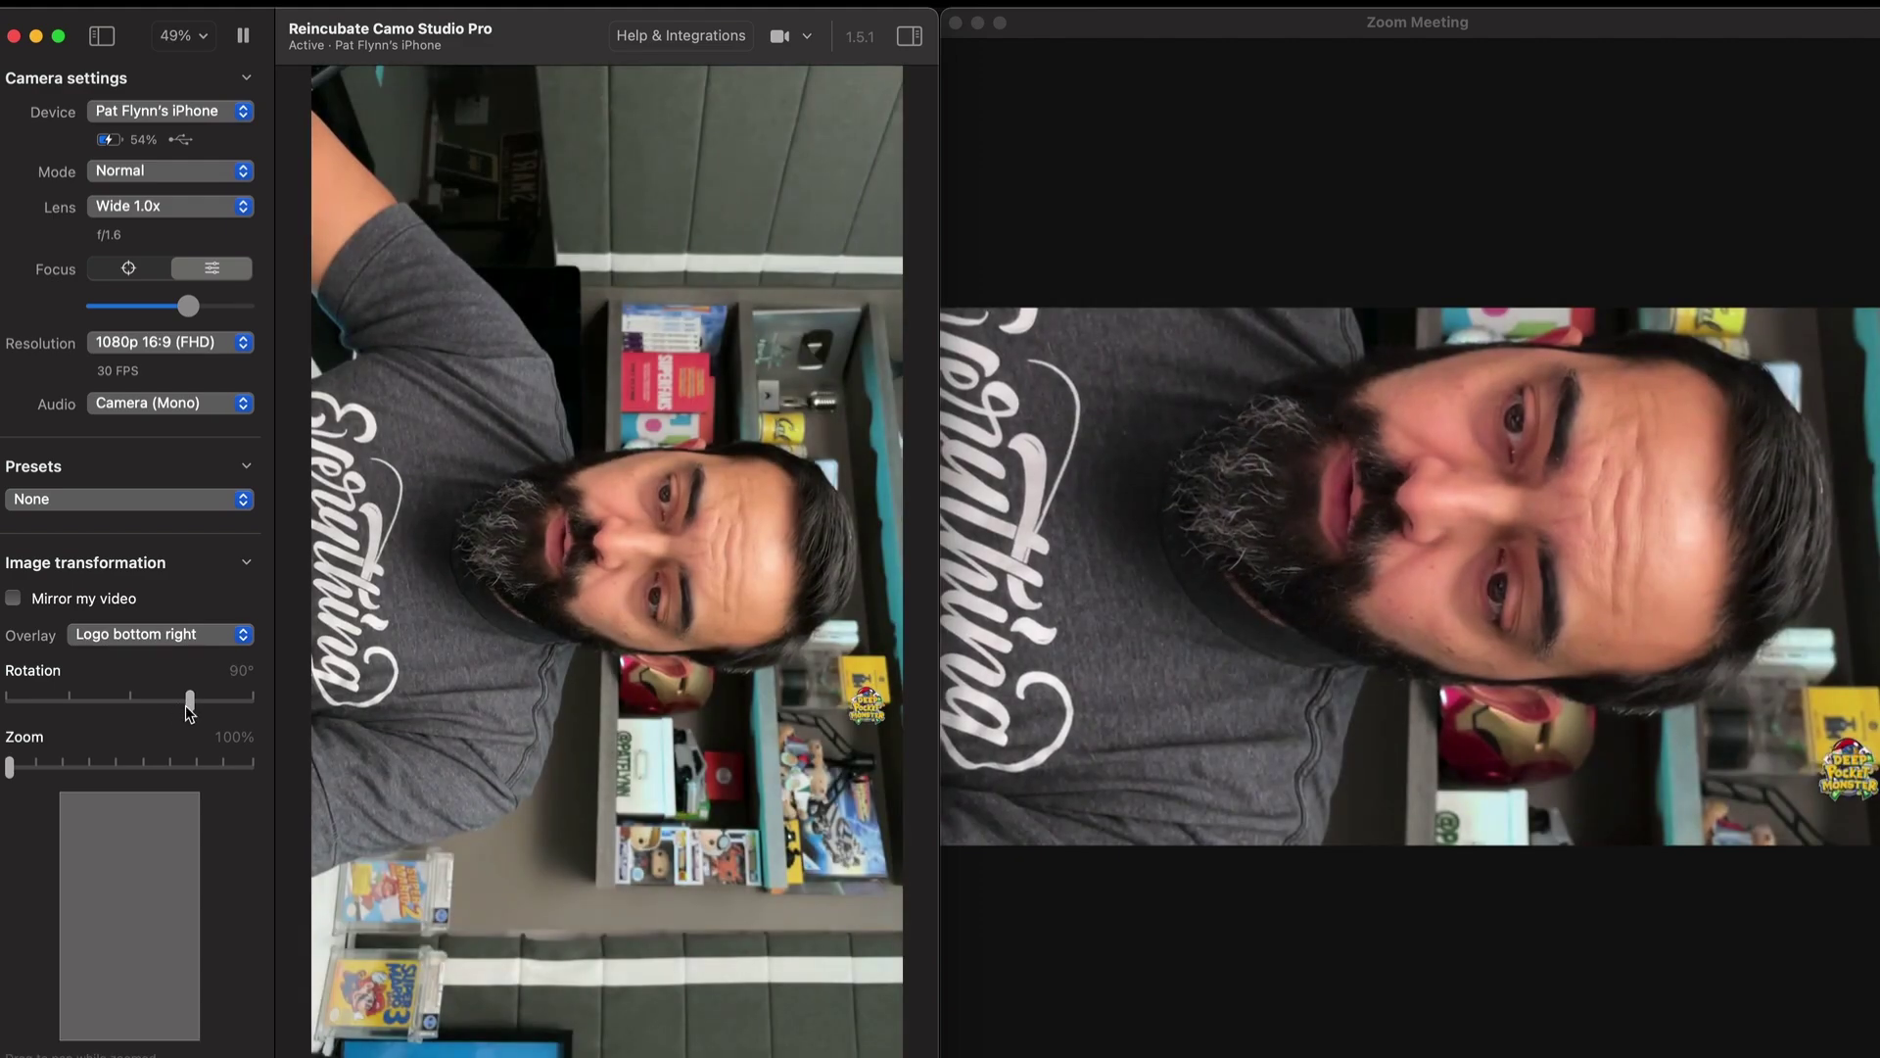
left_click_drag(176, 705, 116, 713)
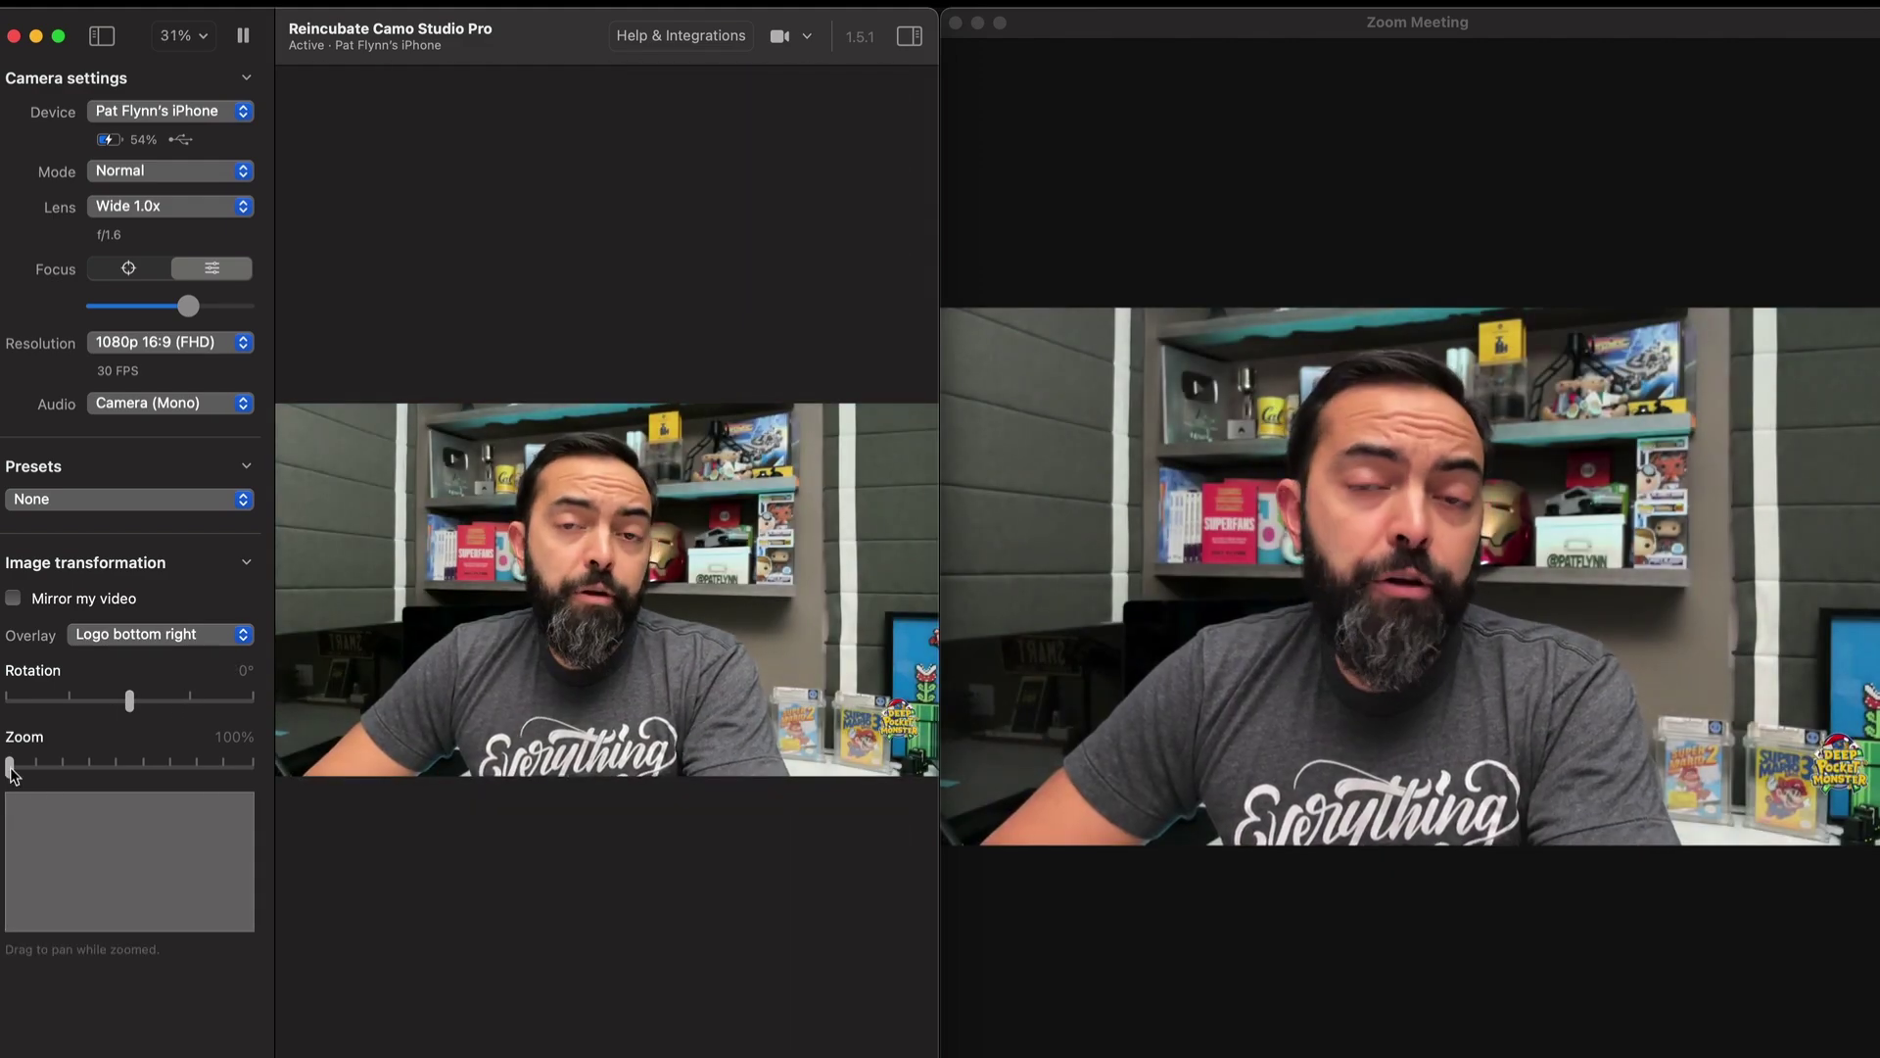